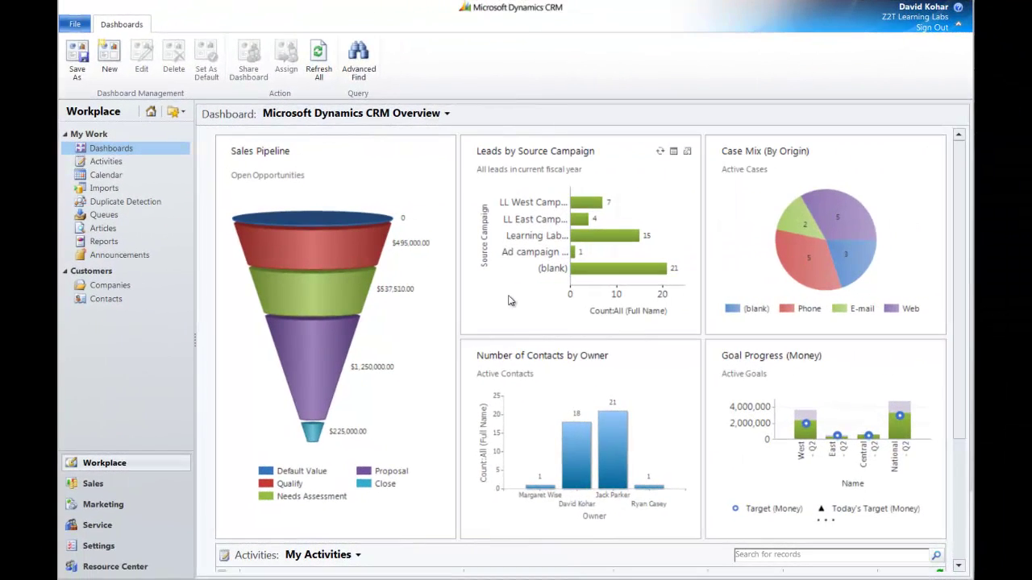
Go to the default solution's entity list in Settings > Customizations and start a new entity
{"action": "left_click", "coordinate": [109, 548]}
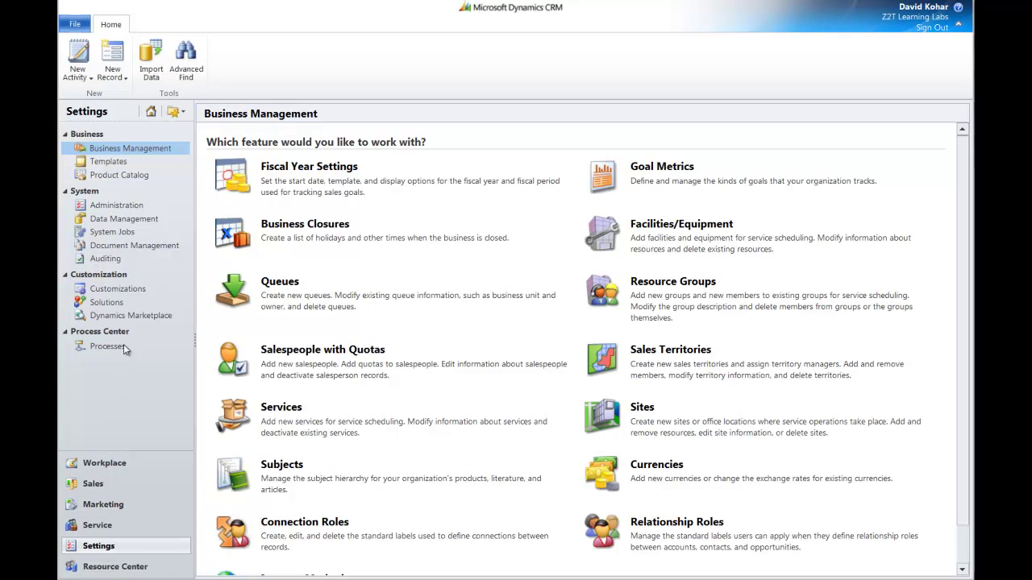
{"action": "left_click", "coordinate": [131, 290]}
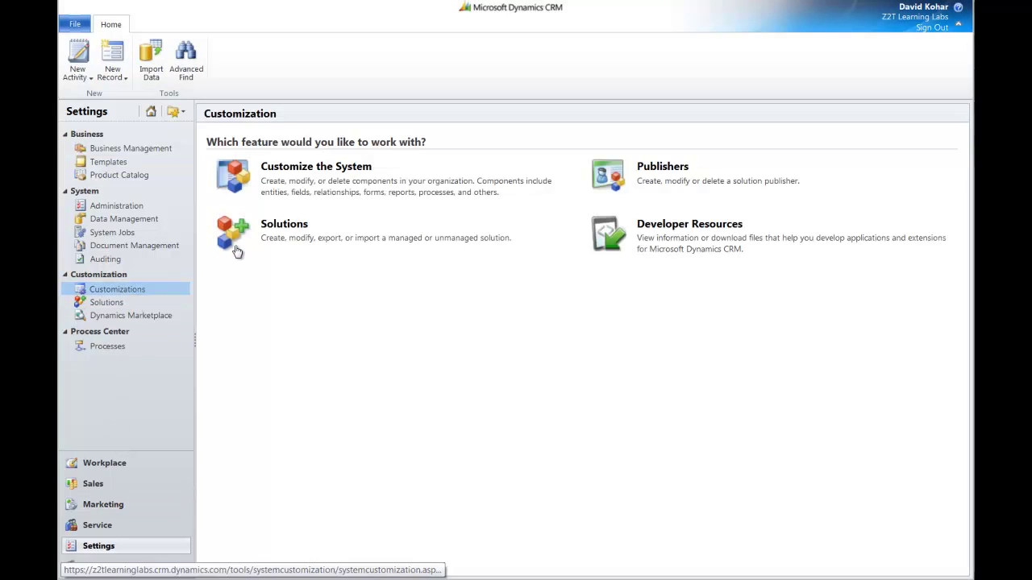
{"action": "left_click", "coordinate": [339, 173]}
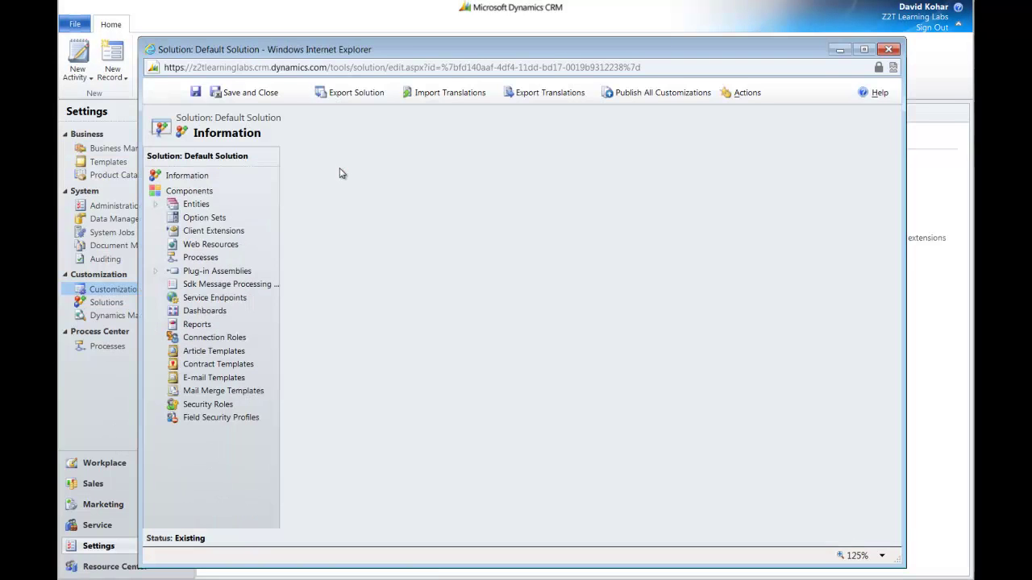
{"action": "left_click", "coordinate": [195, 207]}
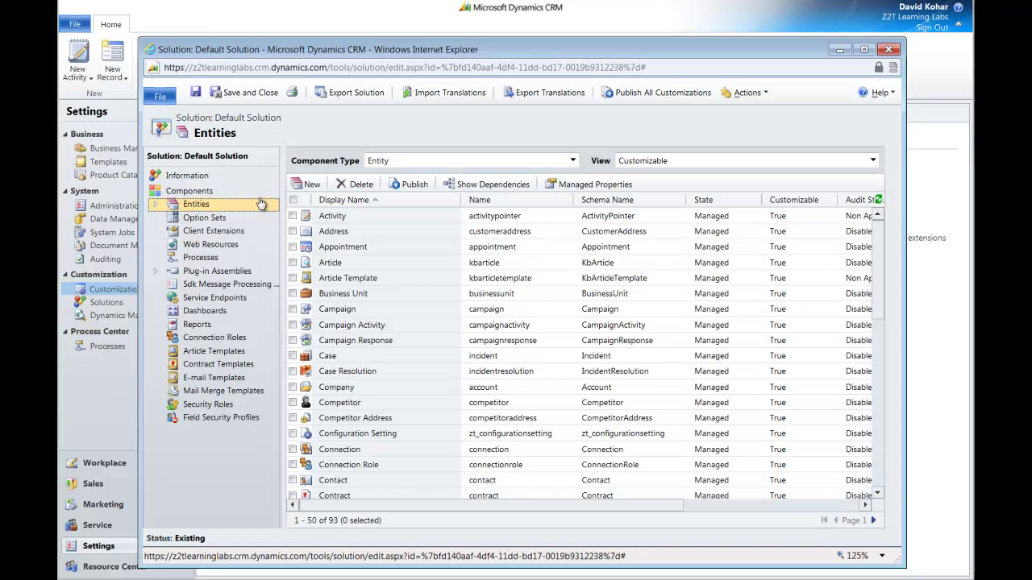
{"action": "left_click", "coordinate": [308, 185]}
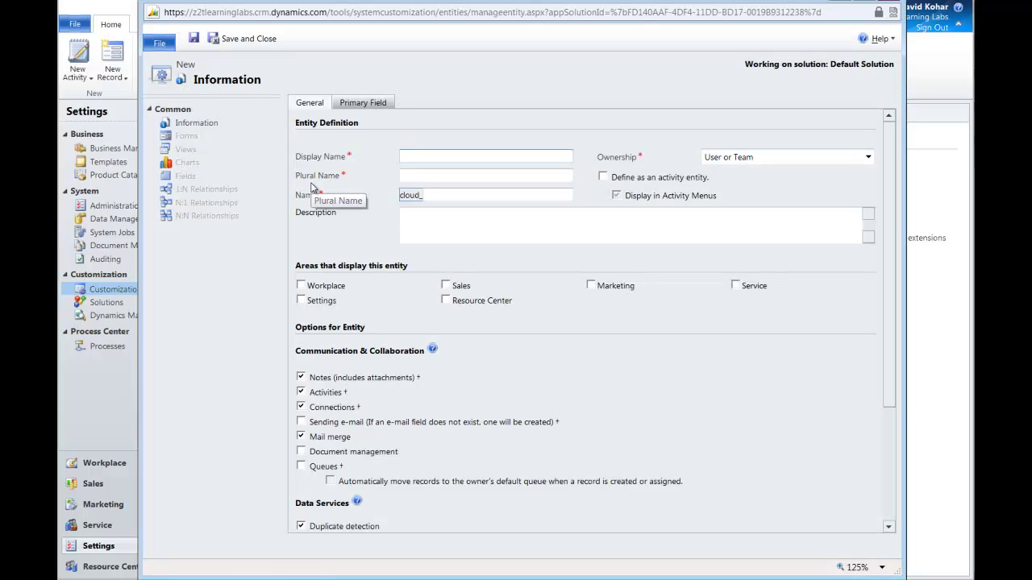
Name the entity Account Review (plural Account Reviews), make it an activity entity, and save
{"action": "type", "text": "Account Review"}
{"action": "key", "text": "Tab"}
{"action": "type", "text": "Account "}
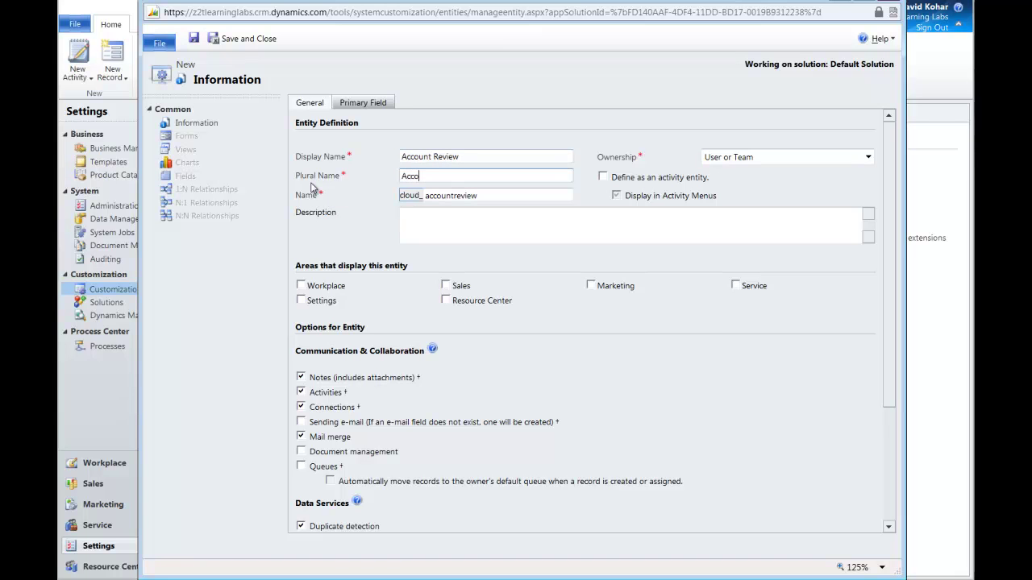
{"action": "type", "text": "Reviews"}
{"action": "left_click", "coordinate": [603, 177]}
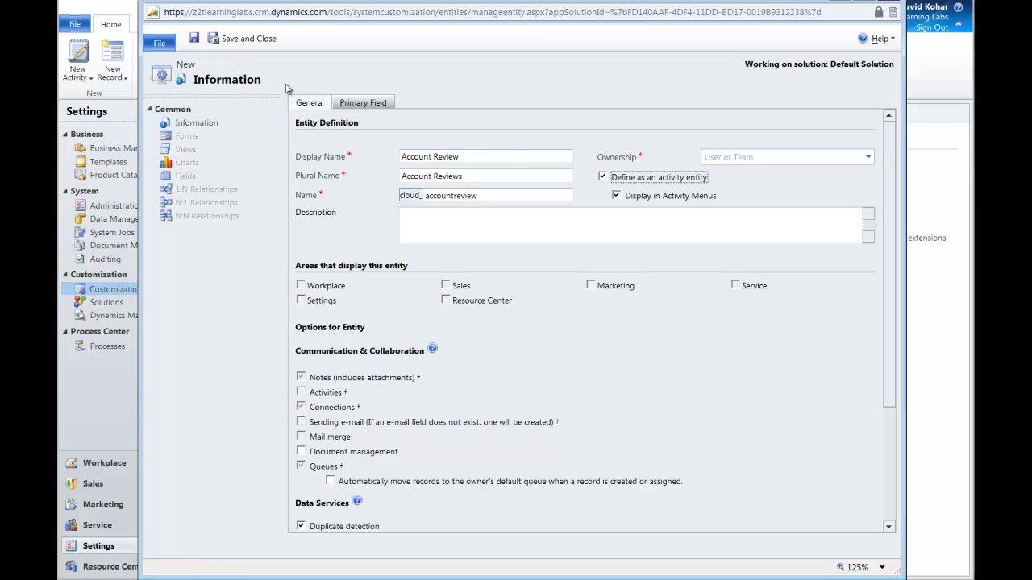
{"action": "left_click", "coordinate": [194, 41]}
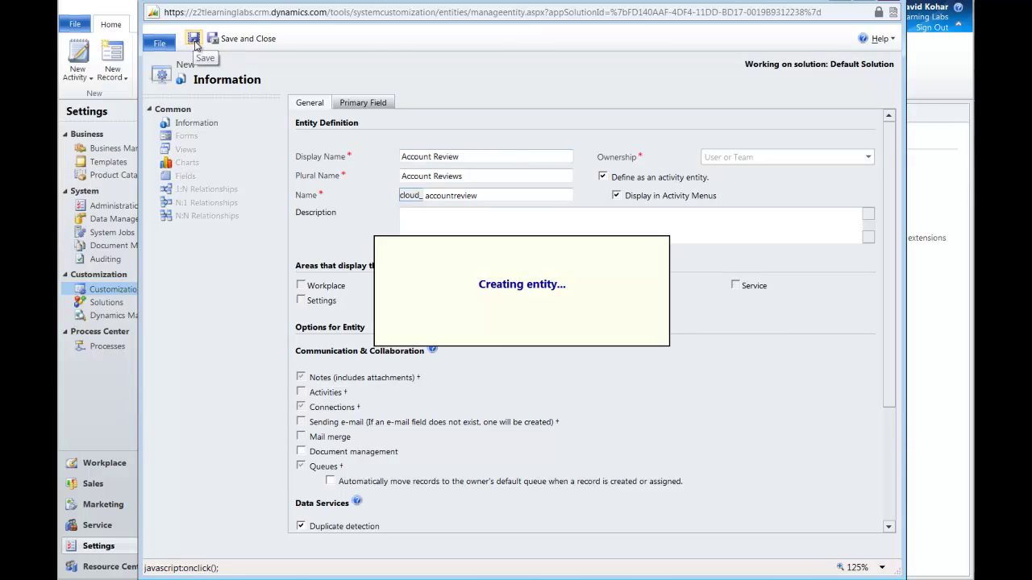
On the Information main form, remove the Priority, Start Date and Due Date fields
{"action": "left_click", "coordinate": [183, 137]}
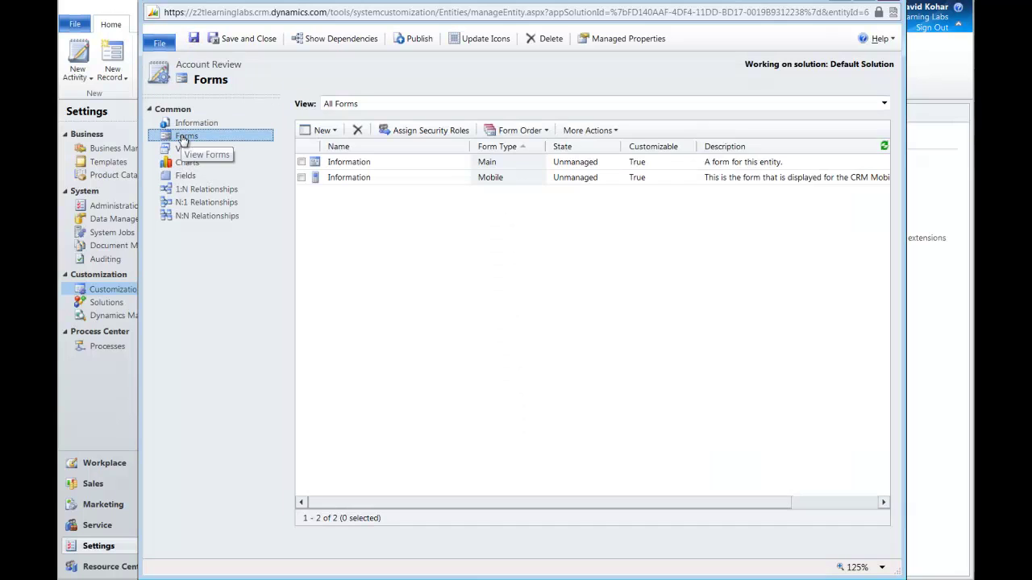
{"action": "double_click", "coordinate": [407, 163]}
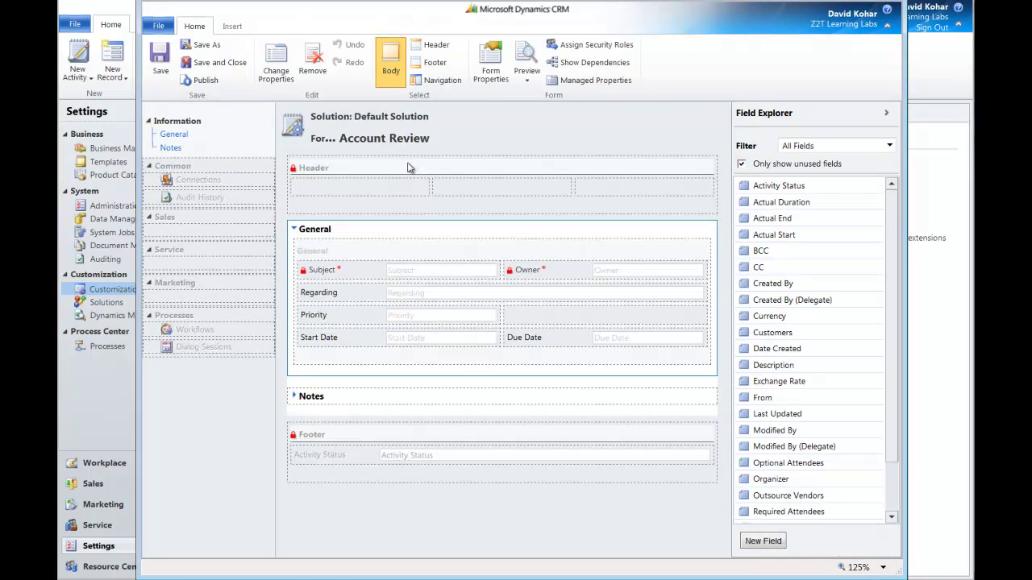
{"action": "left_click", "coordinate": [347, 315]}
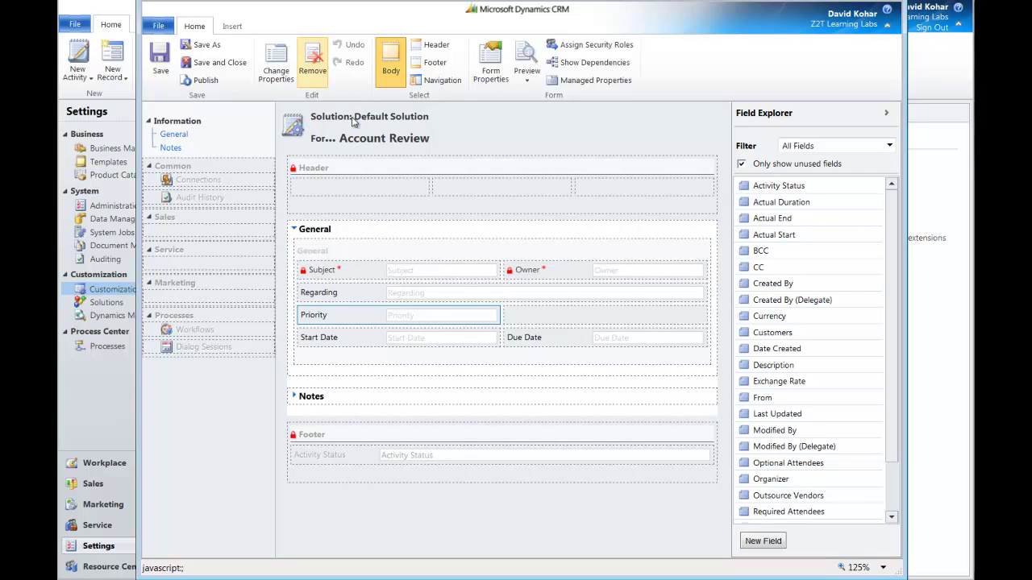
{"action": "key", "text": "Delete"}
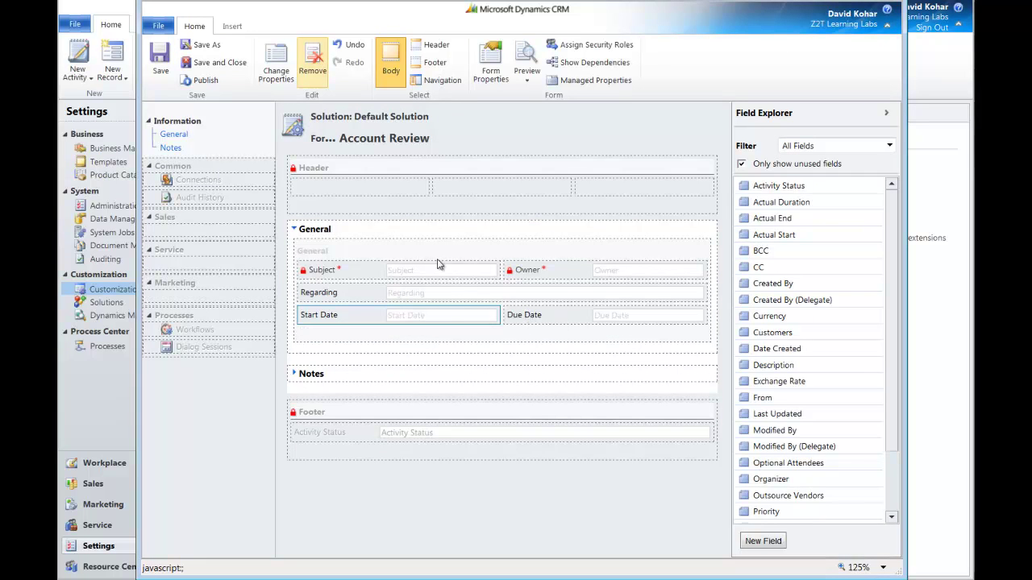
{"action": "key", "text": "Delete"}
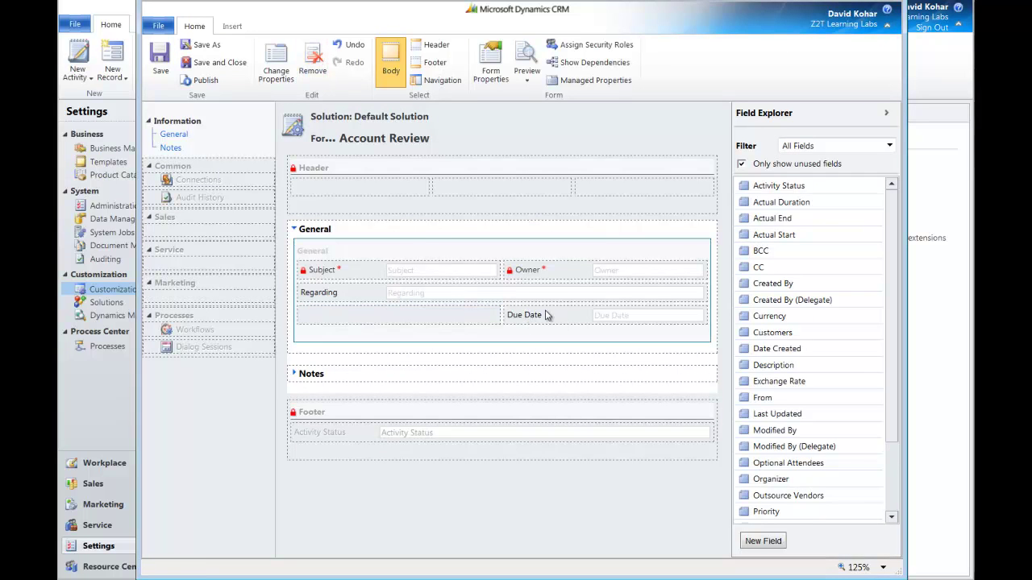
{"action": "left_click", "coordinate": [545, 315]}
{"action": "left_click", "coordinate": [309, 56]}
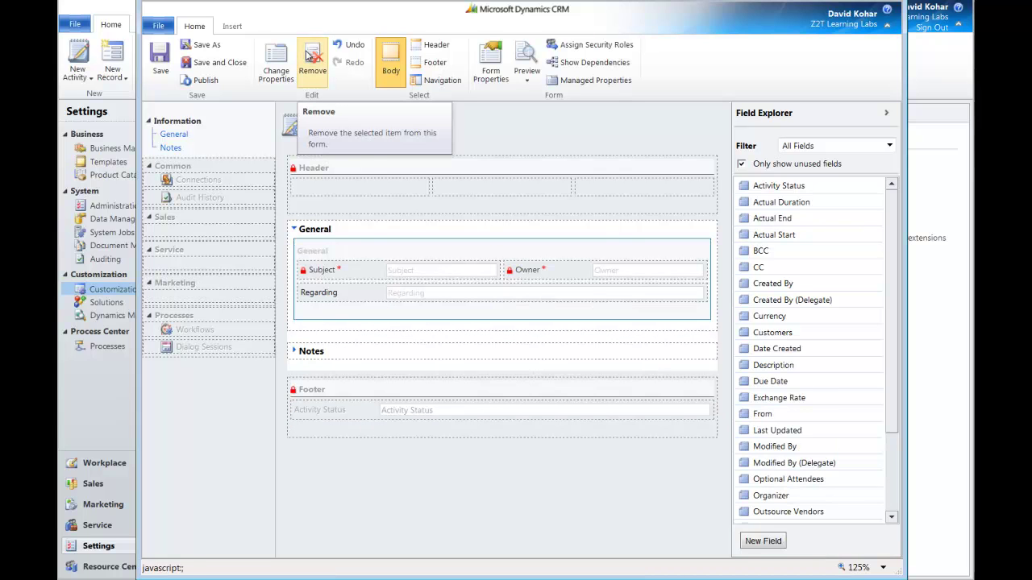
Make Subject span two columns and move Owner below Regarding
{"action": "left_click", "coordinate": [366, 276]}
{"action": "double_click", "coordinate": [366, 276]}
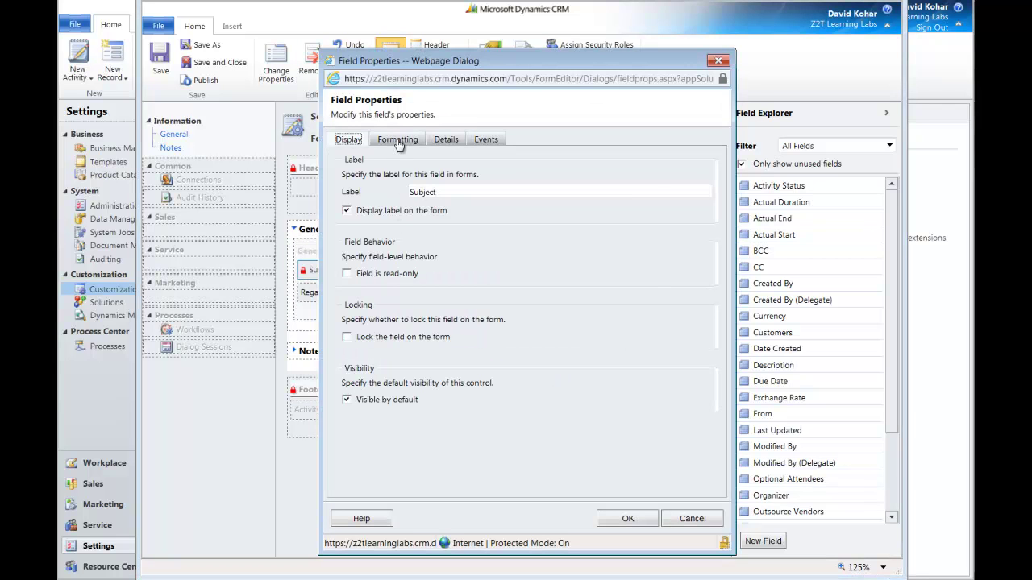
{"action": "left_click", "coordinate": [398, 142]}
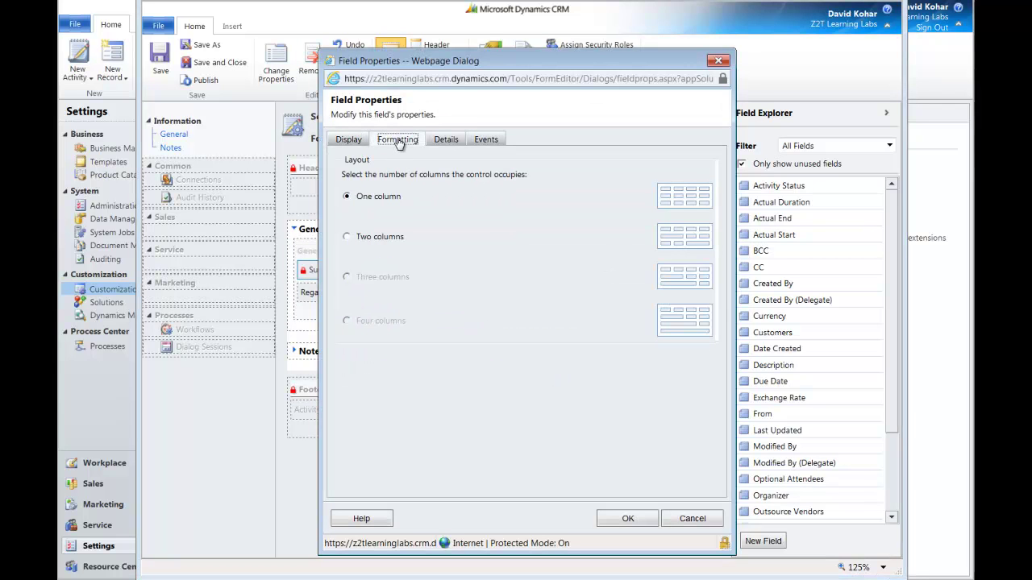
{"action": "left_click", "coordinate": [347, 237]}
{"action": "left_click", "coordinate": [630, 519]}
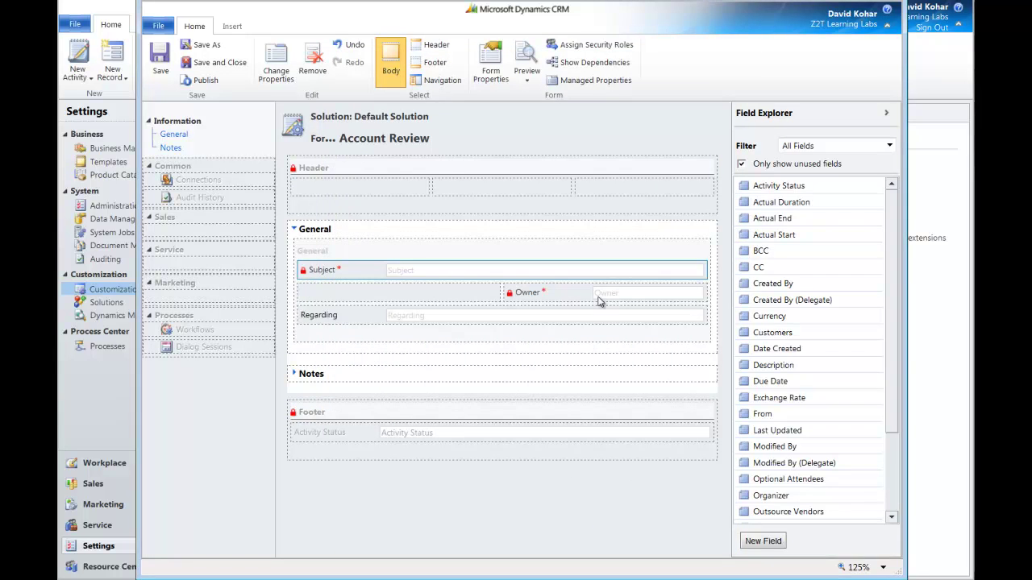
{"action": "left_click_drag", "start_coordinate": [602, 296], "coordinate": [597, 336]}
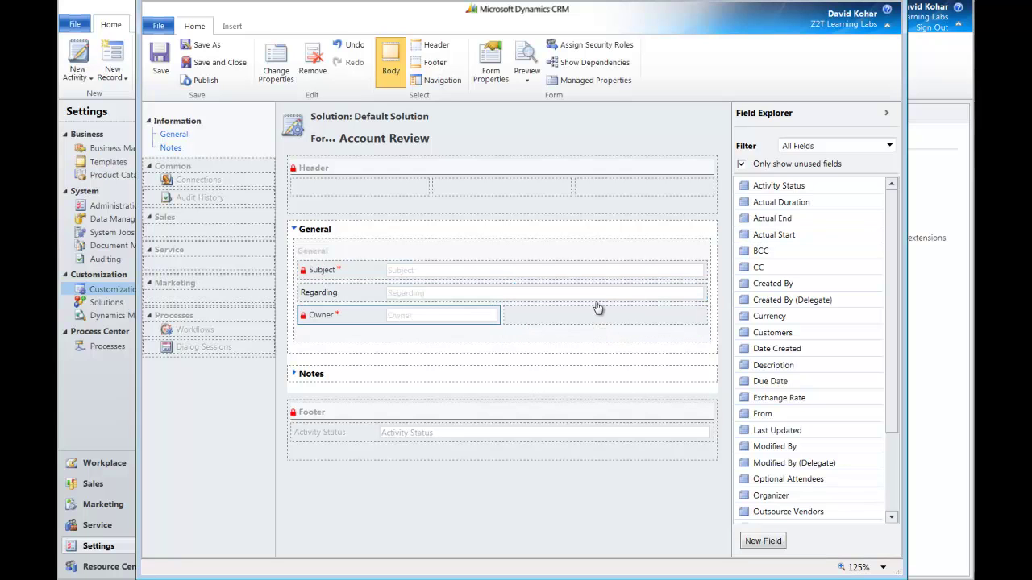
{"action": "left_click", "coordinate": [235, 29]}
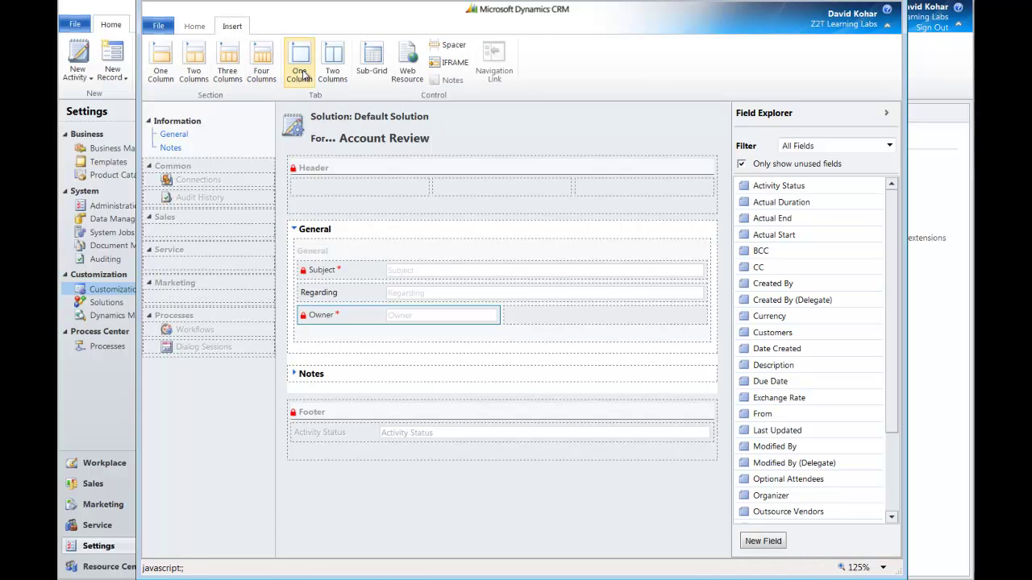
Insert a one-column tab above Notes and label it Account Status
{"action": "left_click", "coordinate": [303, 74]}
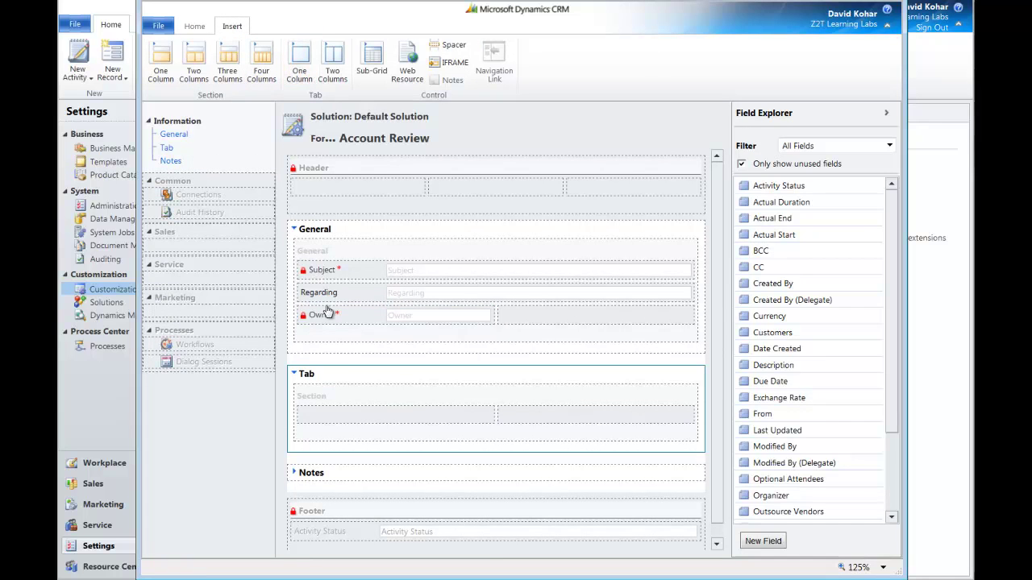
{"action": "double_click", "coordinate": [348, 378]}
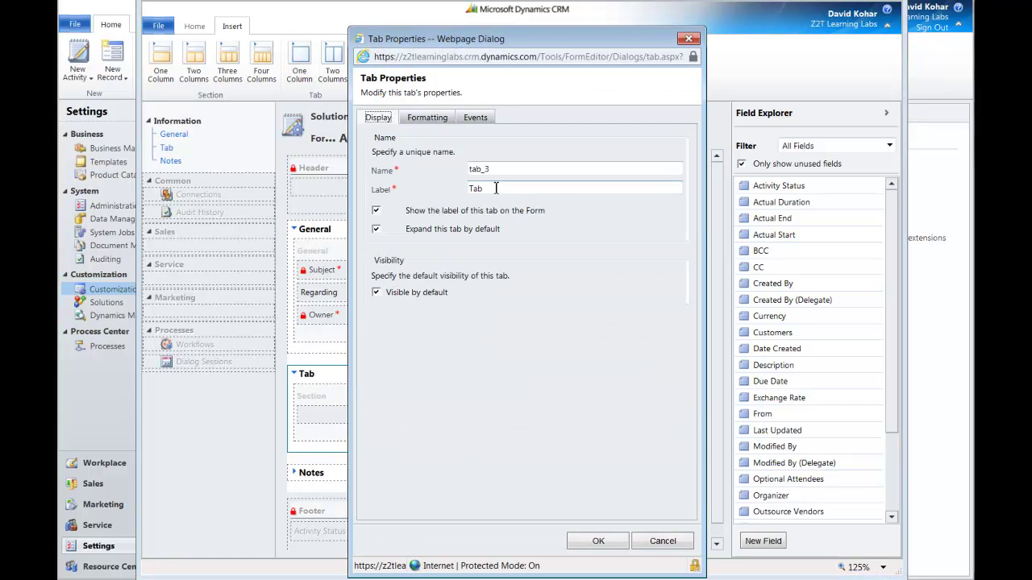
{"action": "left_click_drag", "start_coordinate": [497, 188], "coordinate": [460, 194]}
{"action": "type", "text": "Account Status"}
{"action": "left_click", "coordinate": [587, 542]}
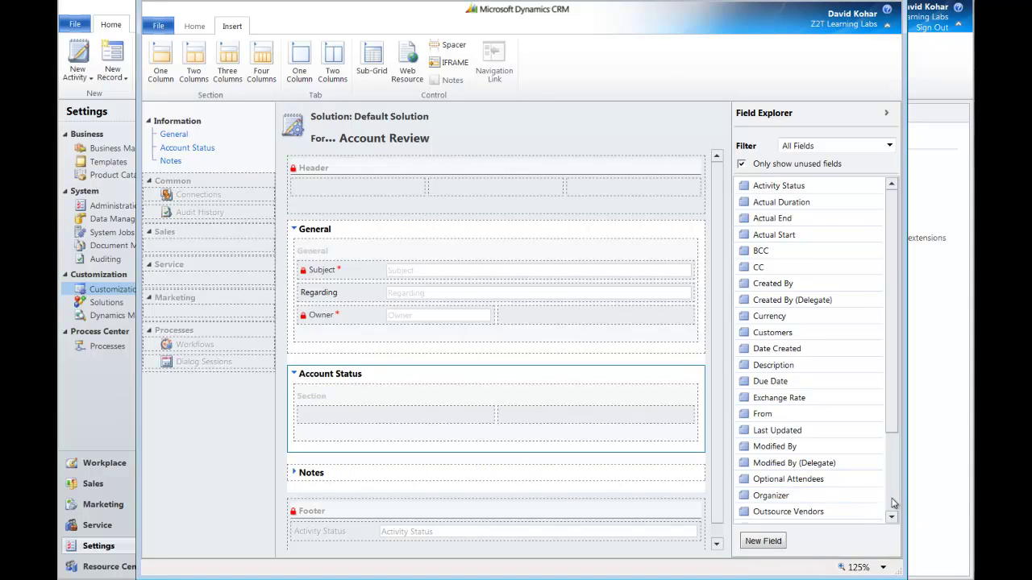
Create a Date and Time field named Review Date
{"action": "scroll", "coordinate": [879, 499], "scroll_direction": "down", "scroll_amount": 3}
{"action": "mouse_move", "coordinate": [831, 478]}
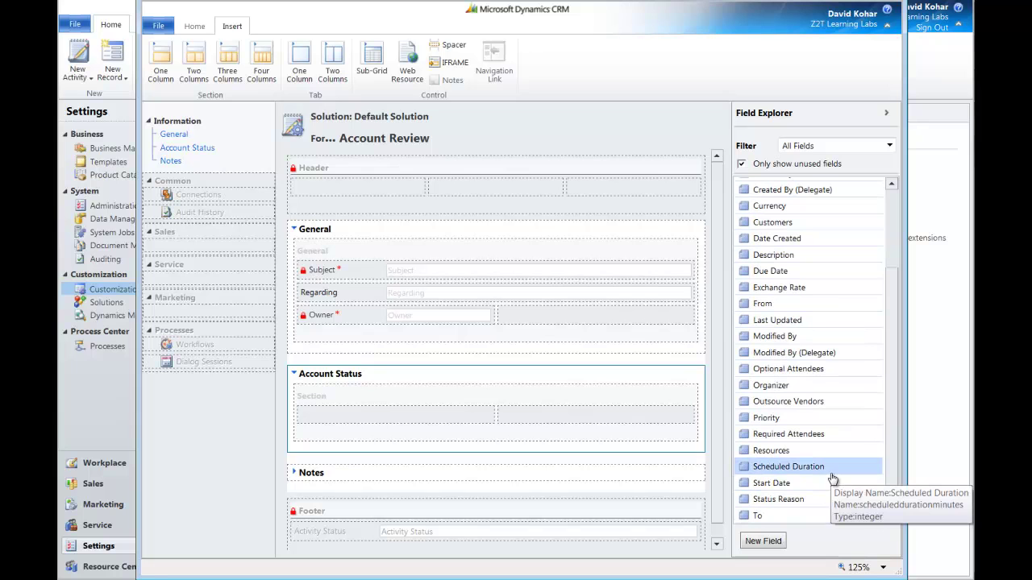
{"action": "left_click", "coordinate": [762, 541]}
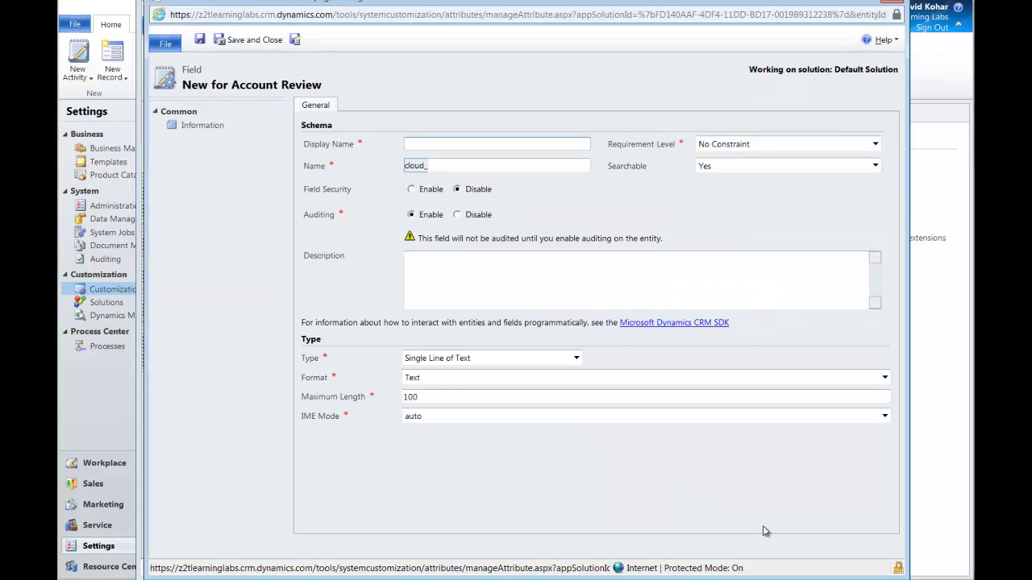
{"action": "type", "text": "Revie"}
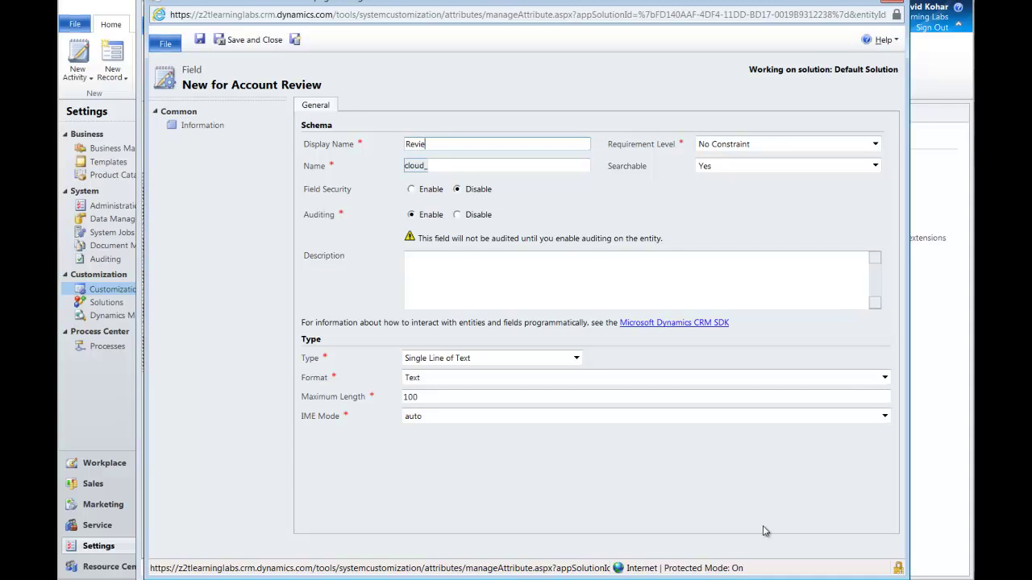
{"action": "type", "text": "w Date"}
{"action": "key", "text": "Tab"}
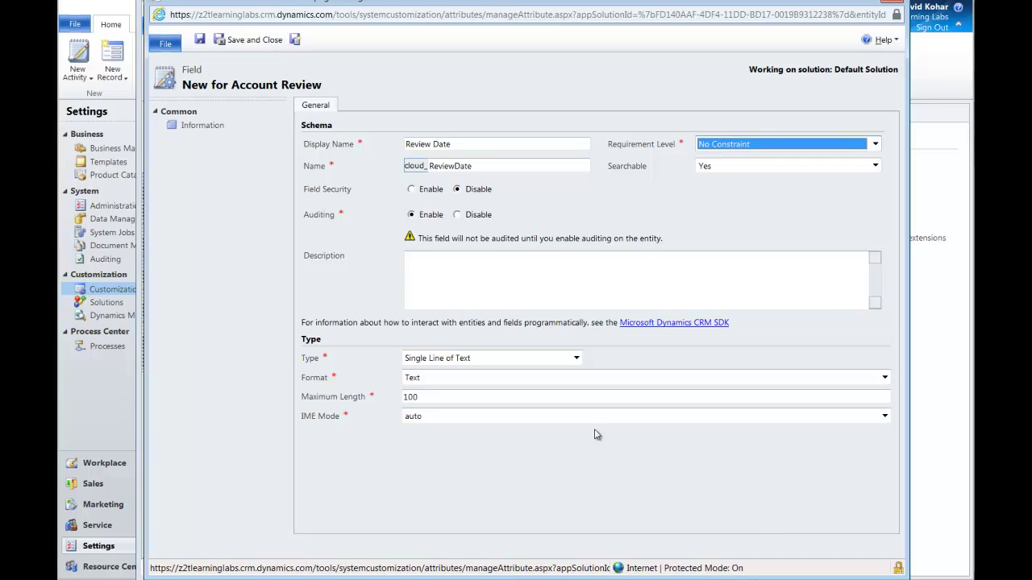
{"action": "left_click", "coordinate": [578, 360]}
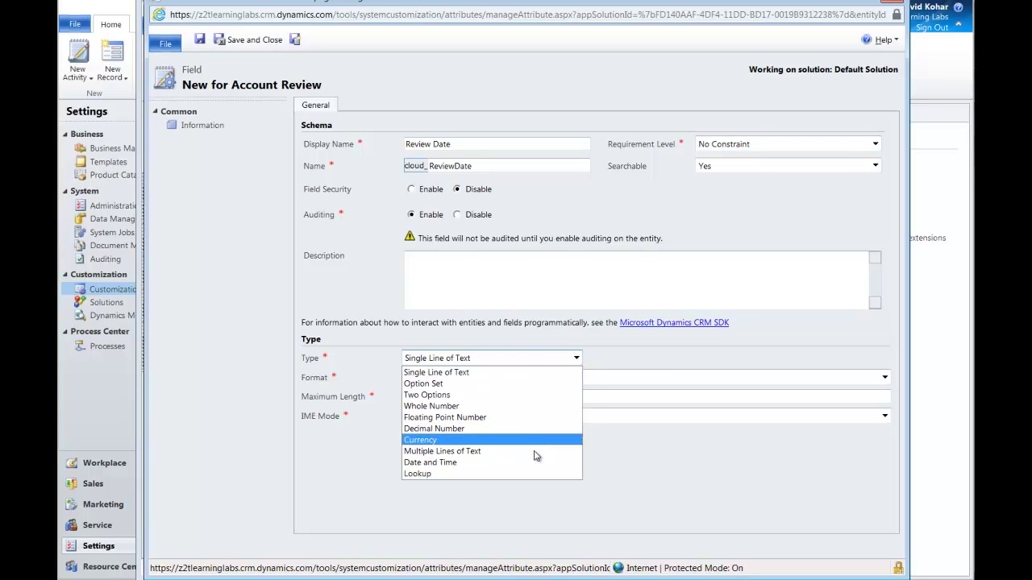
{"action": "left_click", "coordinate": [534, 464]}
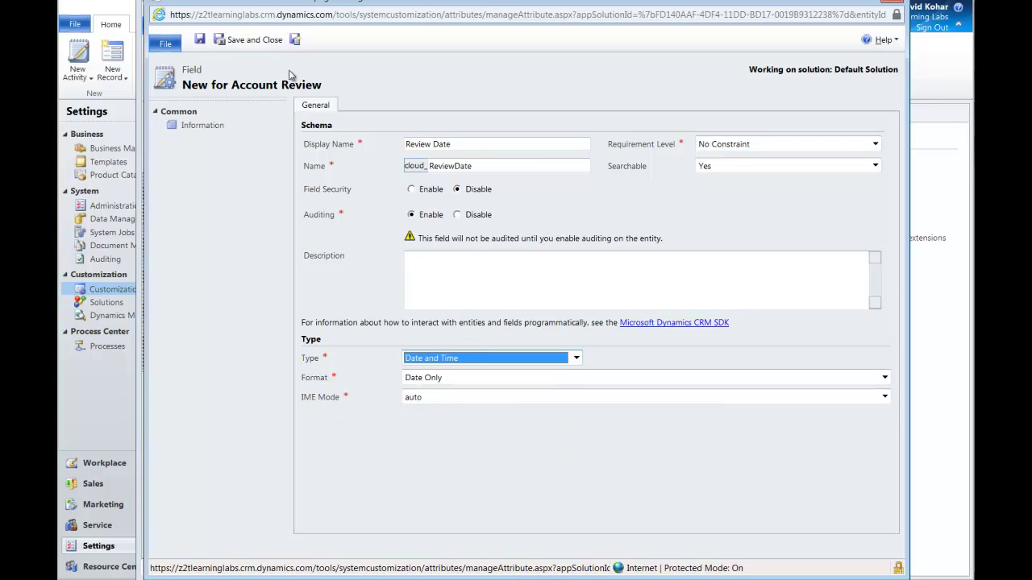
{"action": "left_click", "coordinate": [295, 41]}
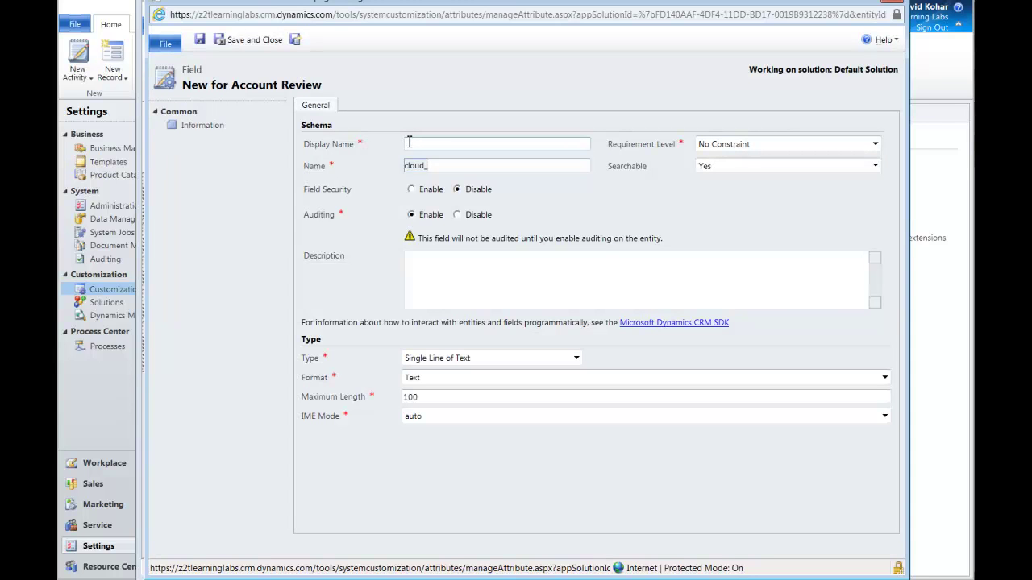
Add a Date and Time field named Next Review, then name the next field Relationship Status
{"action": "left_click", "coordinate": [408, 142]}
{"action": "type", "text": "Next Review"}
{"action": "left_click", "coordinate": [542, 359]}
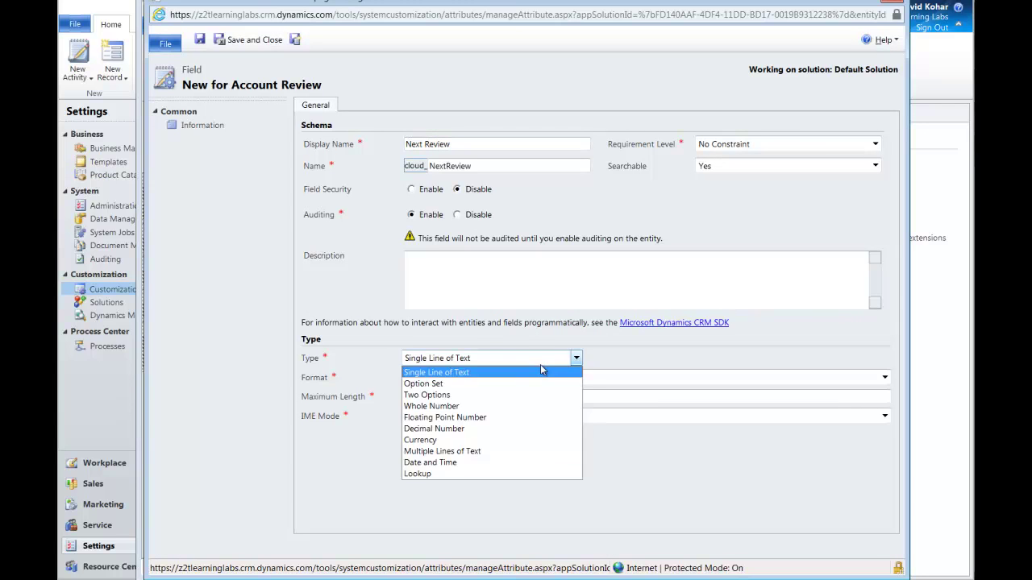
{"action": "left_click", "coordinate": [528, 462]}
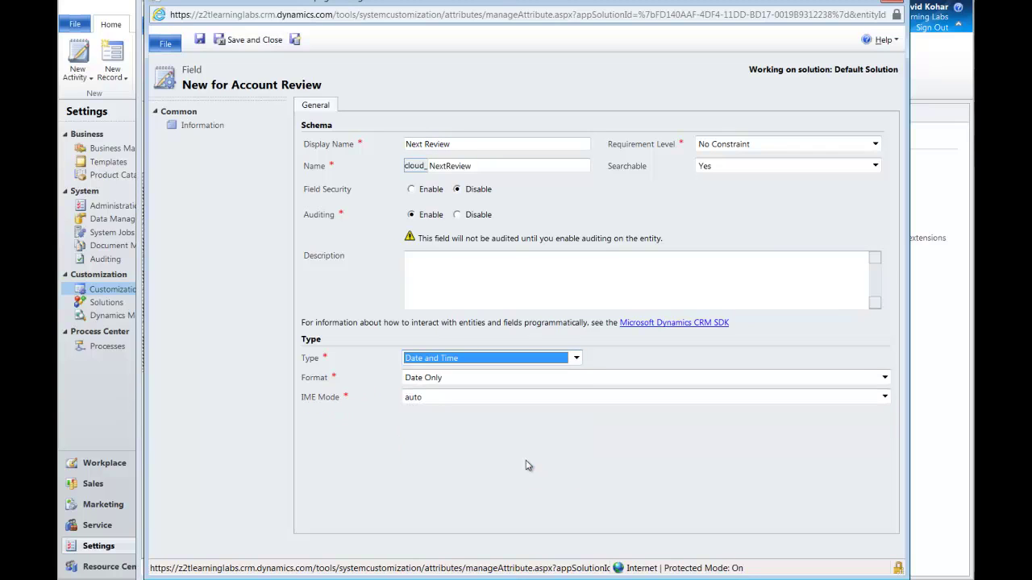
{"action": "left_click", "coordinate": [295, 40]}
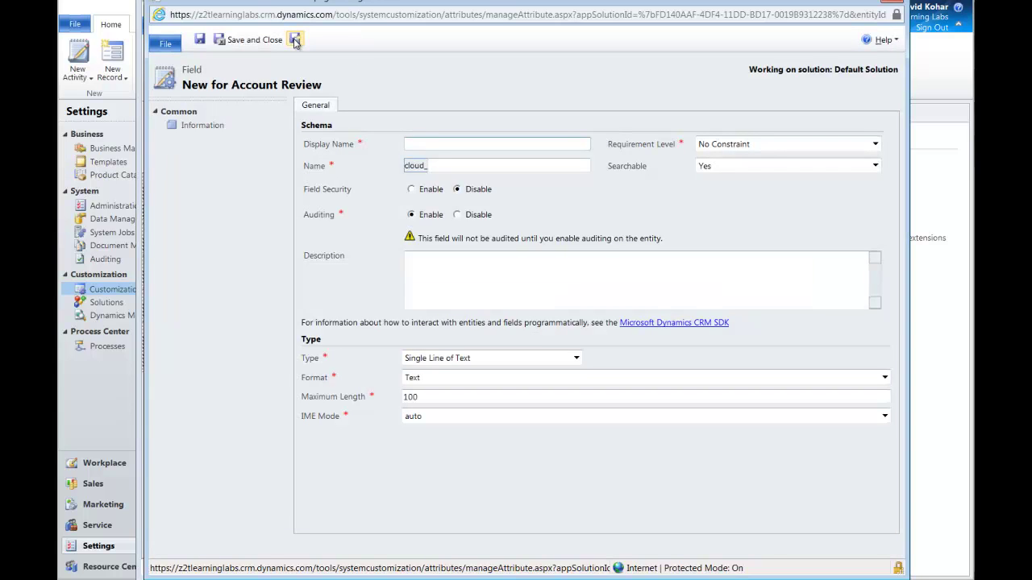
{"action": "type", "text": "Relationship Status"}
{"action": "key", "text": "Tab"}
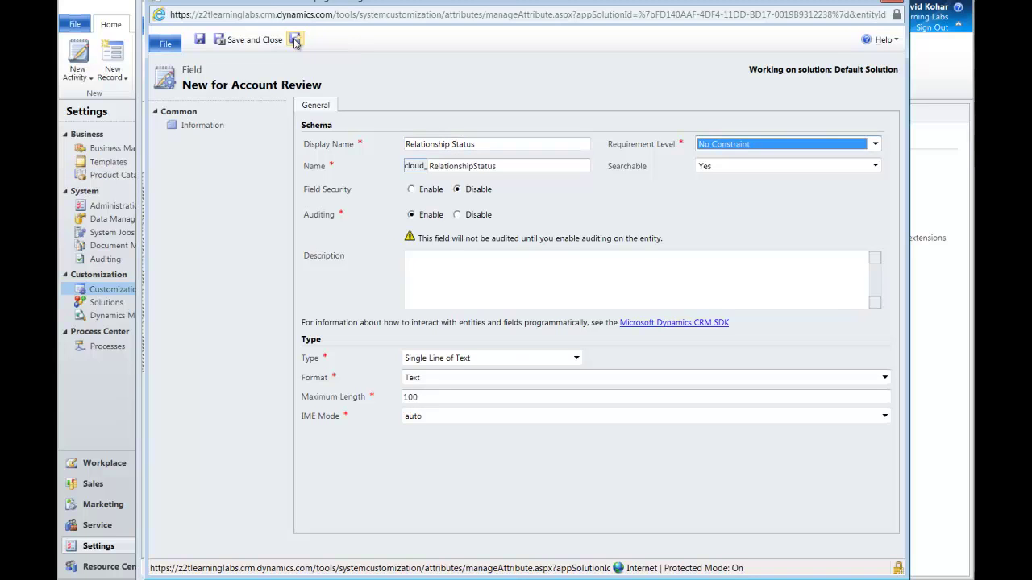
Make Relationship Status an option set with choices Red, Yellow and Green, and save it
{"action": "left_click", "coordinate": [518, 358]}
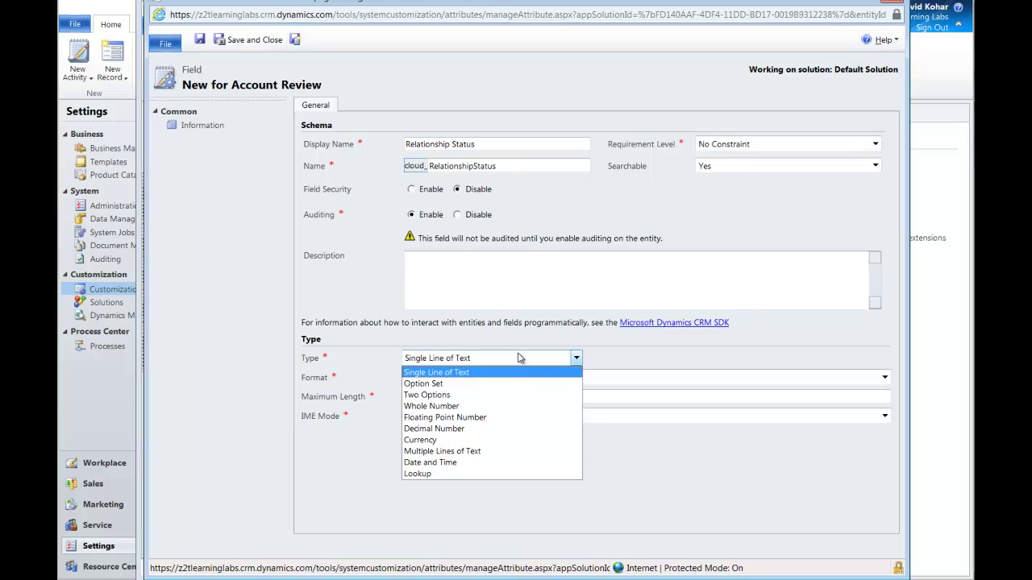
{"action": "left_click", "coordinate": [518, 383]}
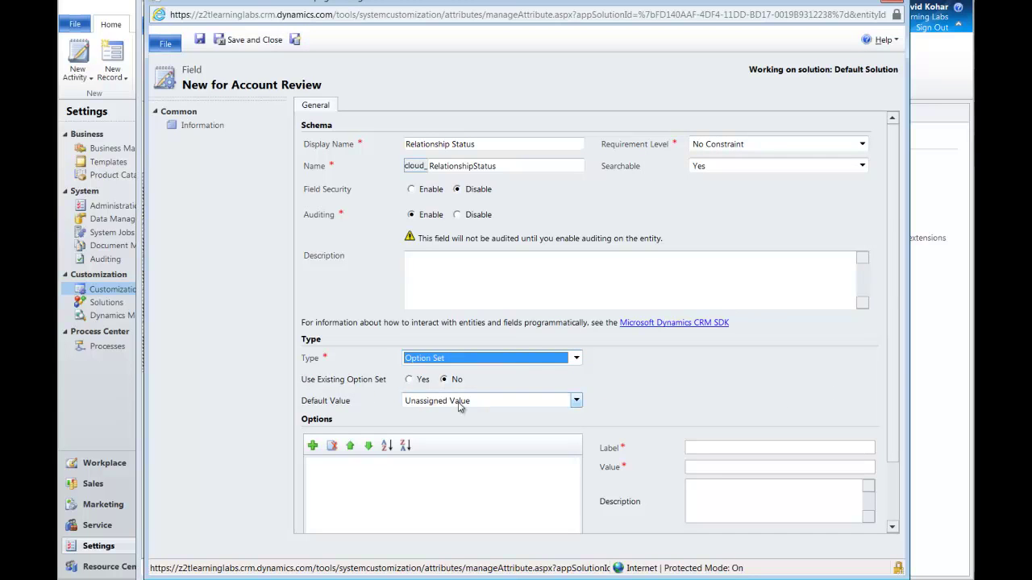
{"action": "left_click", "coordinate": [313, 446]}
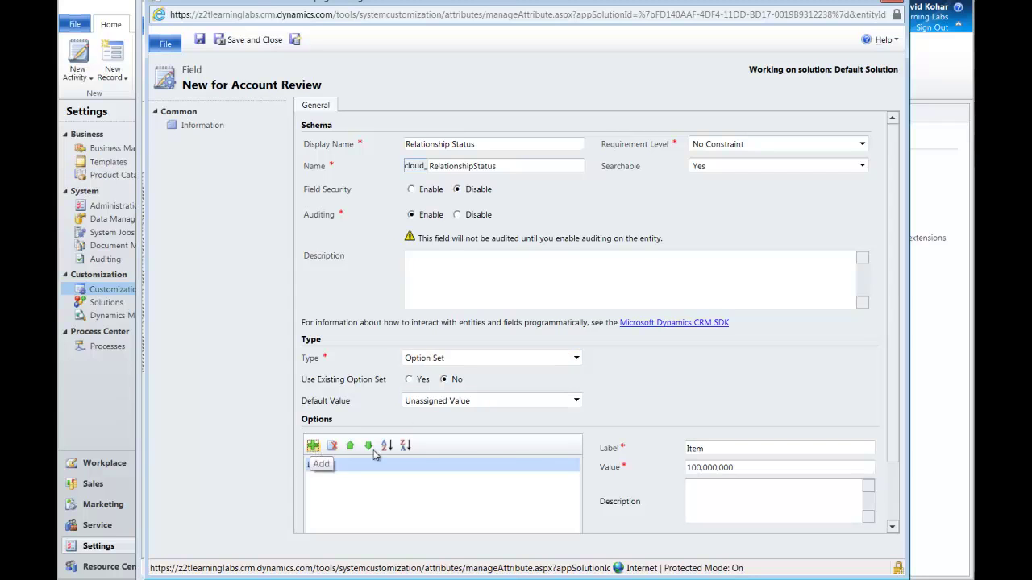
{"action": "left_click_drag", "start_coordinate": [713, 448], "coordinate": [688, 453]}
{"action": "type", "text": "Red"}
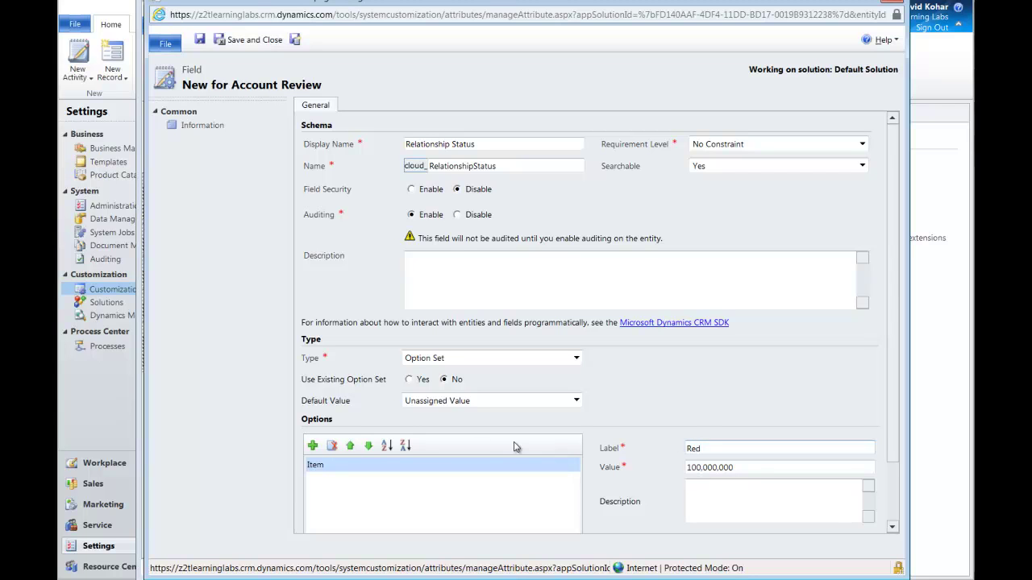
{"action": "left_click", "coordinate": [314, 448]}
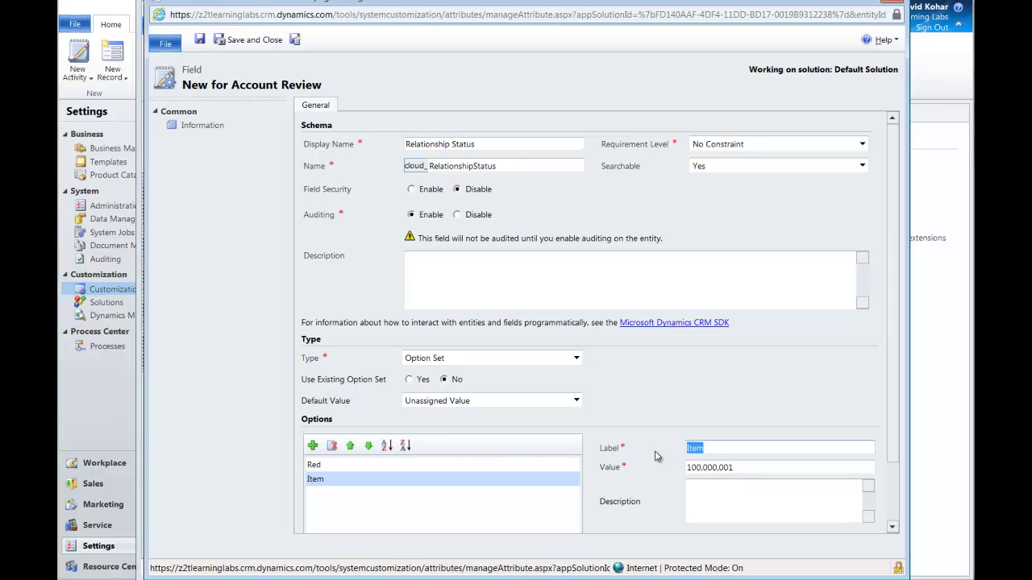
{"action": "type", "text": "Yellow"}
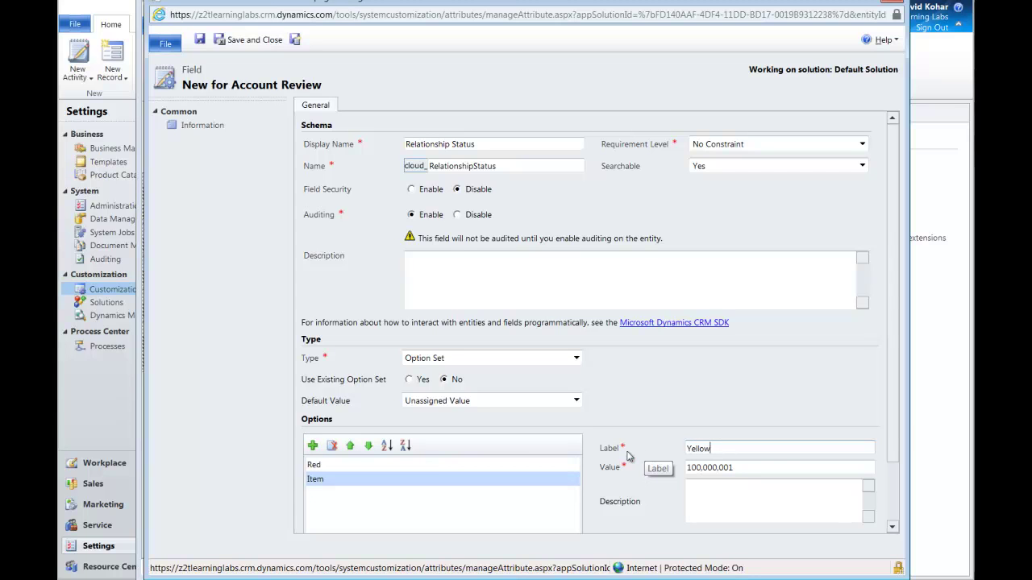
{"action": "left_click", "coordinate": [313, 446]}
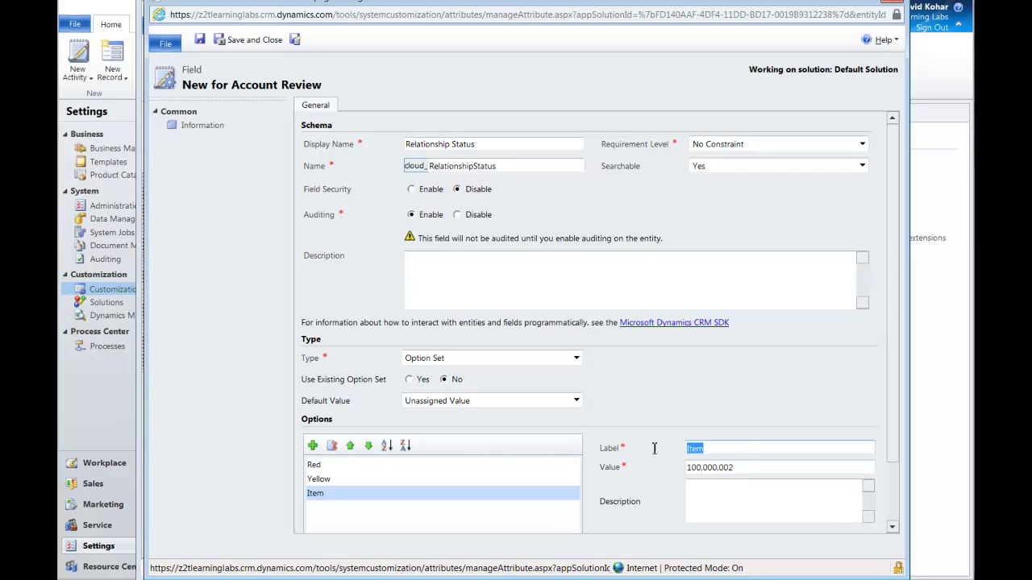
{"action": "type", "text": "Green"}
{"action": "left_click", "coordinate": [296, 40]}
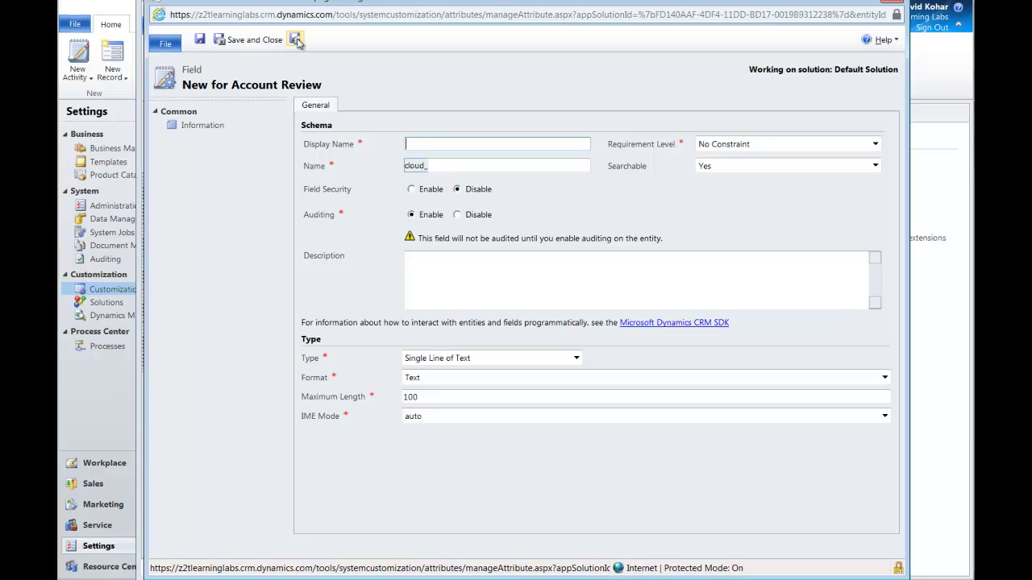
Create a Satisfaction Level option set whose first choice is '0 - 3 Very Dissatisfied'
{"action": "type", "text": "Satisfaction"}
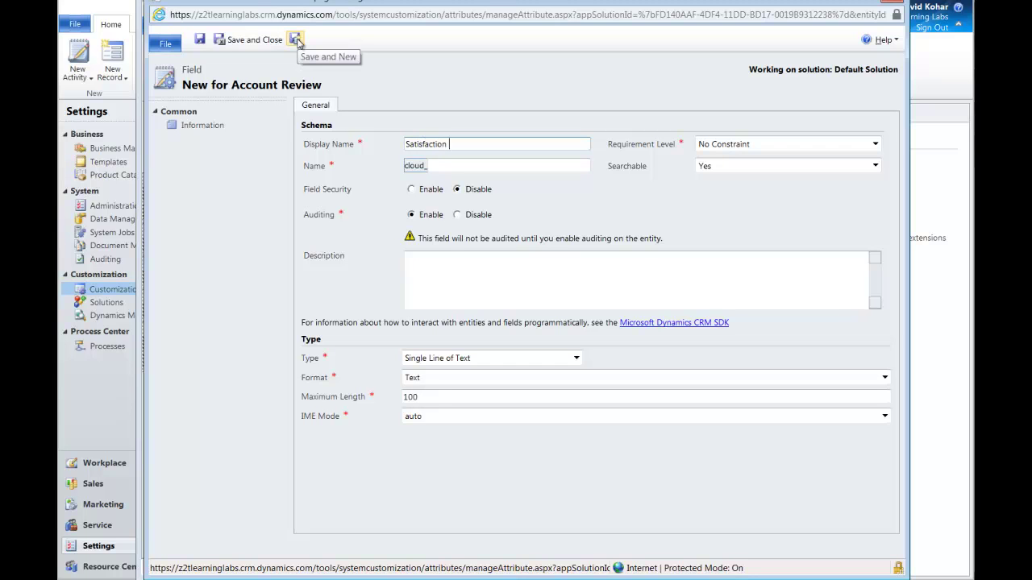
{"action": "type", "text": " Level"}
{"action": "key", "text": "Tab"}
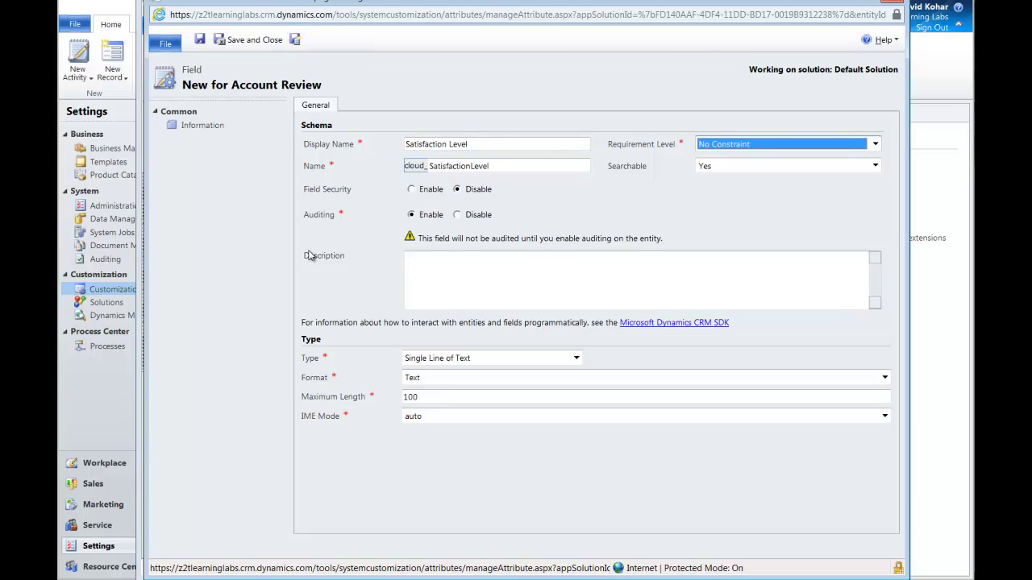
{"action": "left_click", "coordinate": [466, 358]}
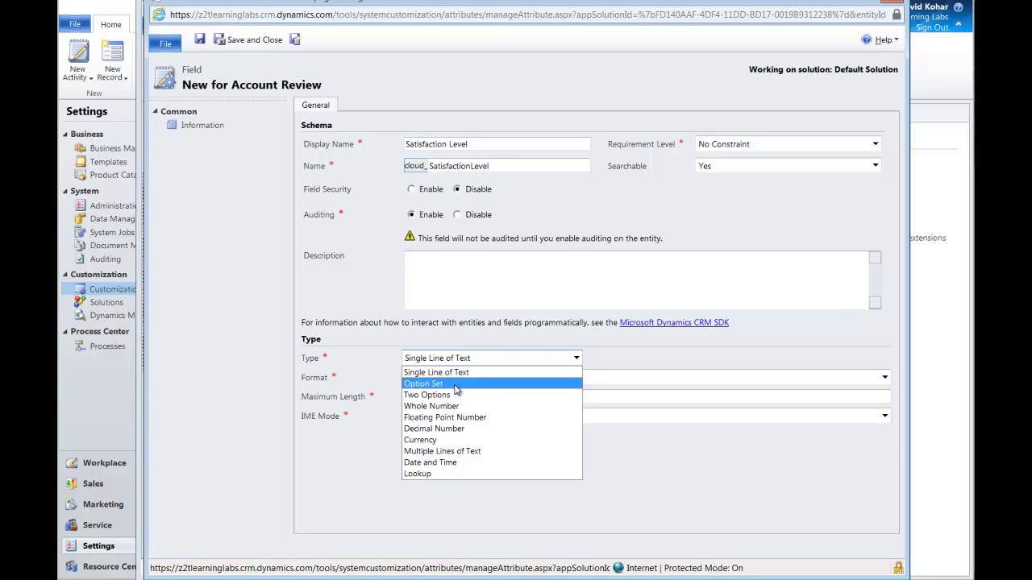
{"action": "left_click", "coordinate": [457, 385]}
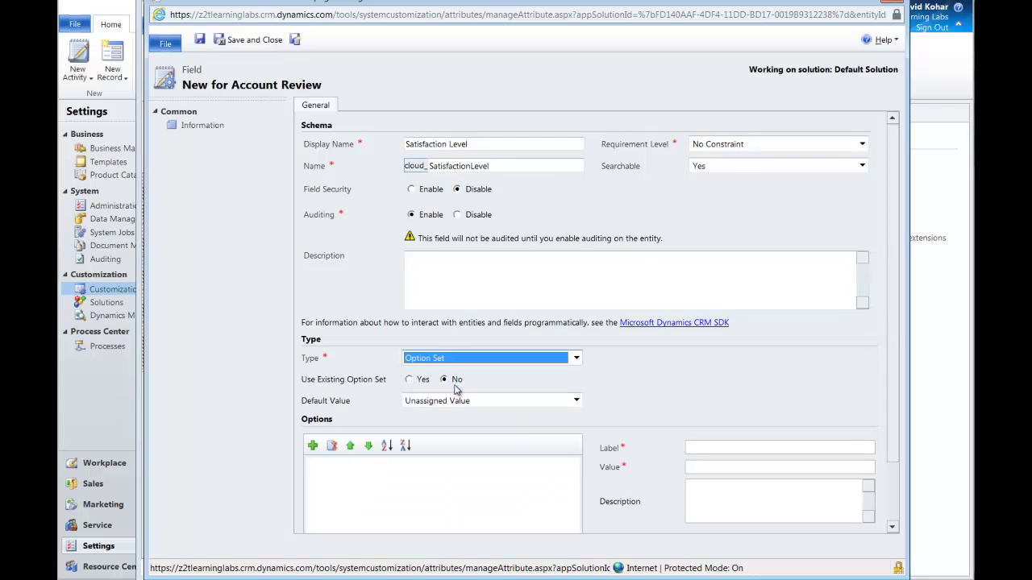
{"action": "left_click", "coordinate": [313, 446]}
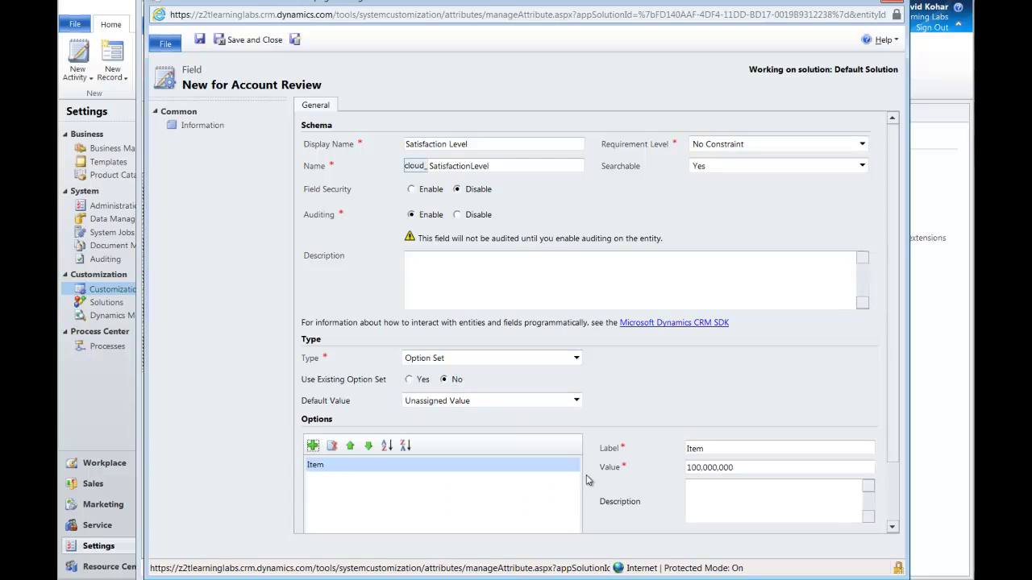
{"action": "left_click_drag", "start_coordinate": [718, 448], "coordinate": [662, 451]}
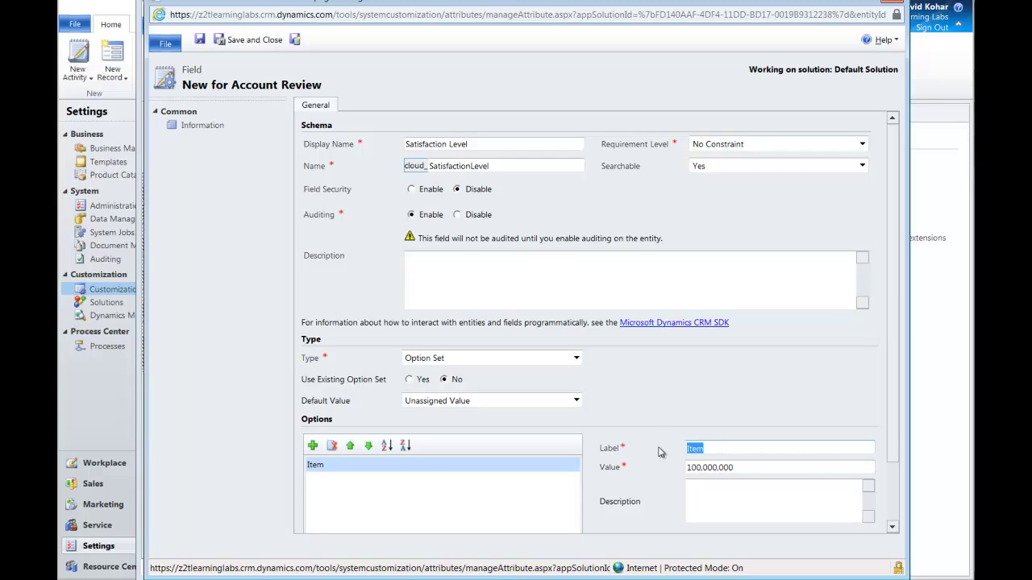
{"action": "type", "text": "0"}
{"action": "type", "text": " - 3 Very Dis"}
{"action": "type", "text": "satis"}
{"action": "type", "text": "fic"}
{"action": "left_click", "coordinate": [313, 447]}
Add choices '4 - 6 Dissatisfied', '7 - 8 Satisfied' and '9 - 10 Very Satisfied', then save
{"action": "left_click", "coordinate": [312, 446]}
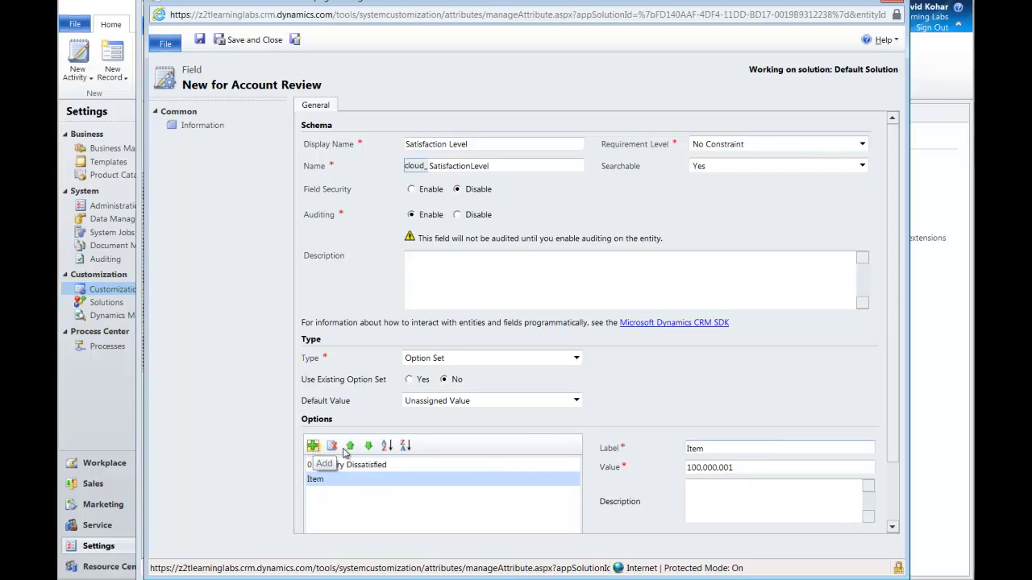
{"action": "double_click", "coordinate": [691, 452]}
{"action": "type", "text": "4"}
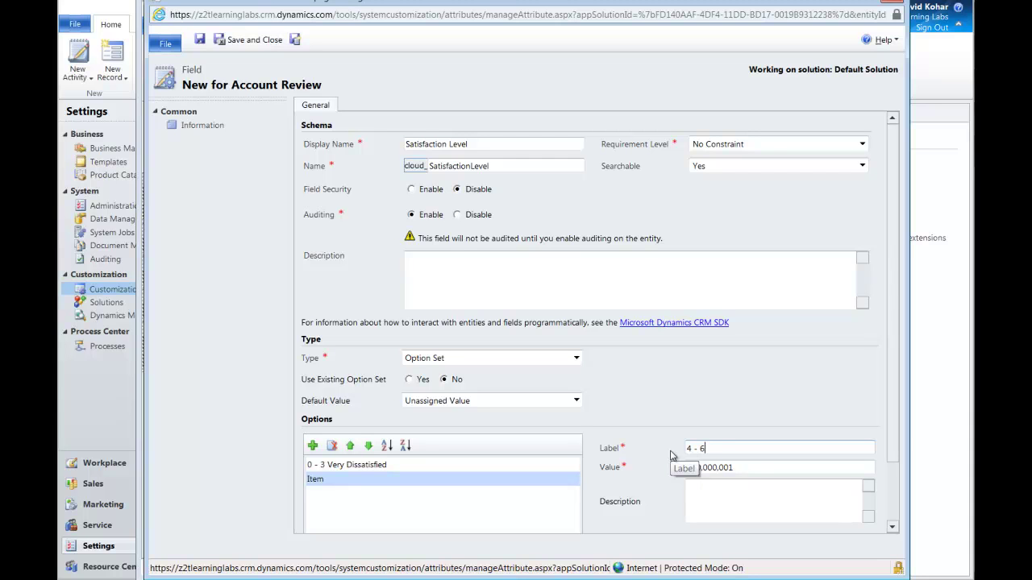
{"action": "type", "text": " - 6 Dissatisfied"}
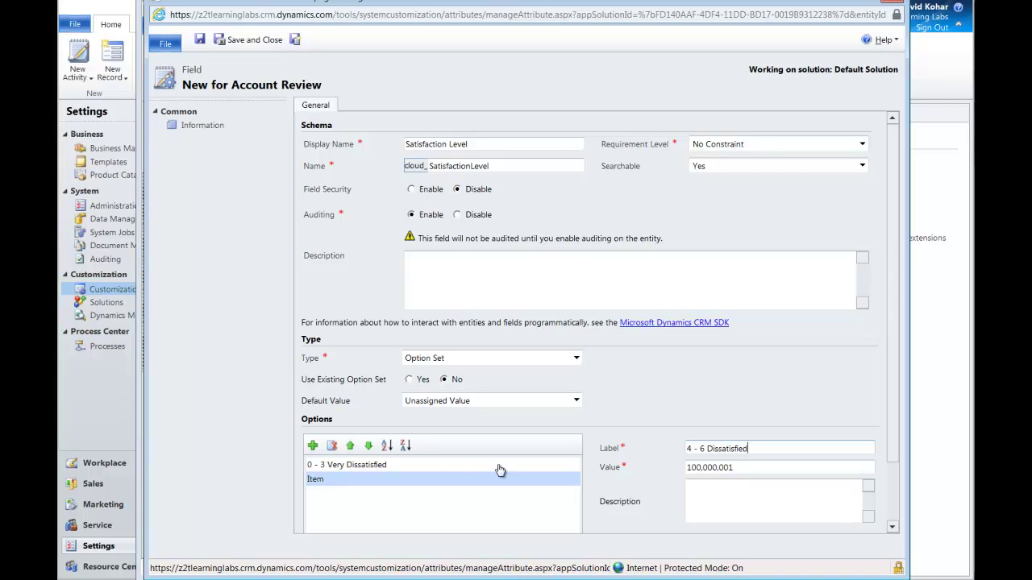
{"action": "left_click", "coordinate": [313, 448]}
{"action": "left_click", "coordinate": [313, 448]}
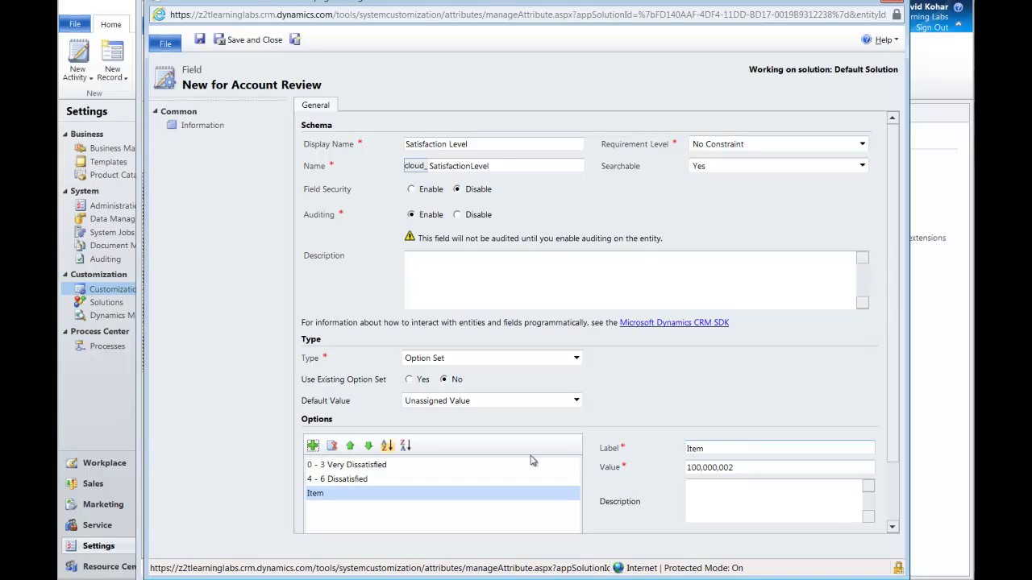
{"action": "left_click_drag", "start_coordinate": [714, 448], "coordinate": [663, 449]}
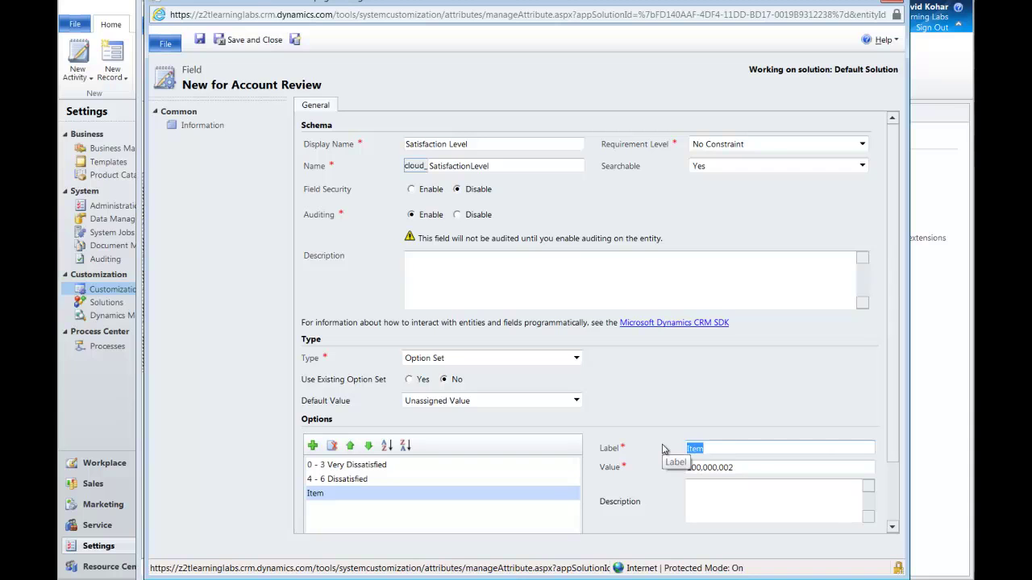
{"action": "type", "text": "7 - 8 Satisfied"}
{"action": "left_click", "coordinate": [313, 448]}
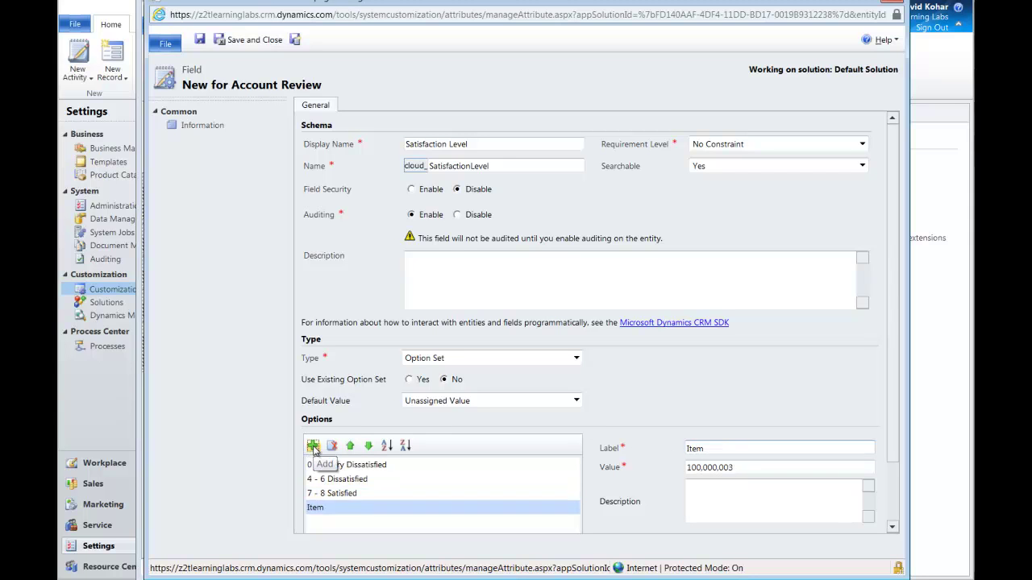
{"action": "left_click_drag", "start_coordinate": [712, 449], "coordinate": [680, 449]}
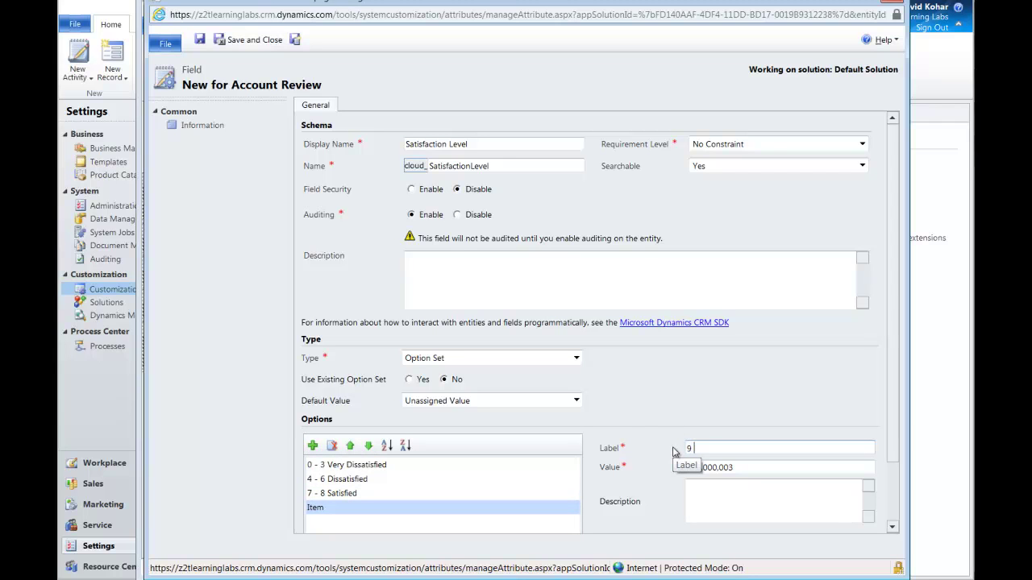
{"action": "type", "text": "9 - 10 Very Satisfied"}
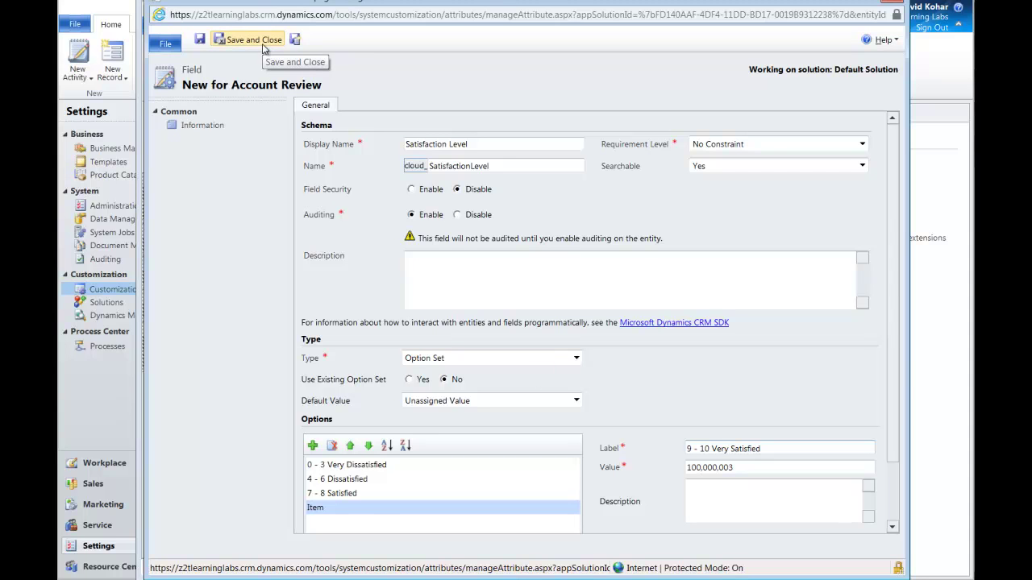
{"action": "left_click", "coordinate": [296, 41]}
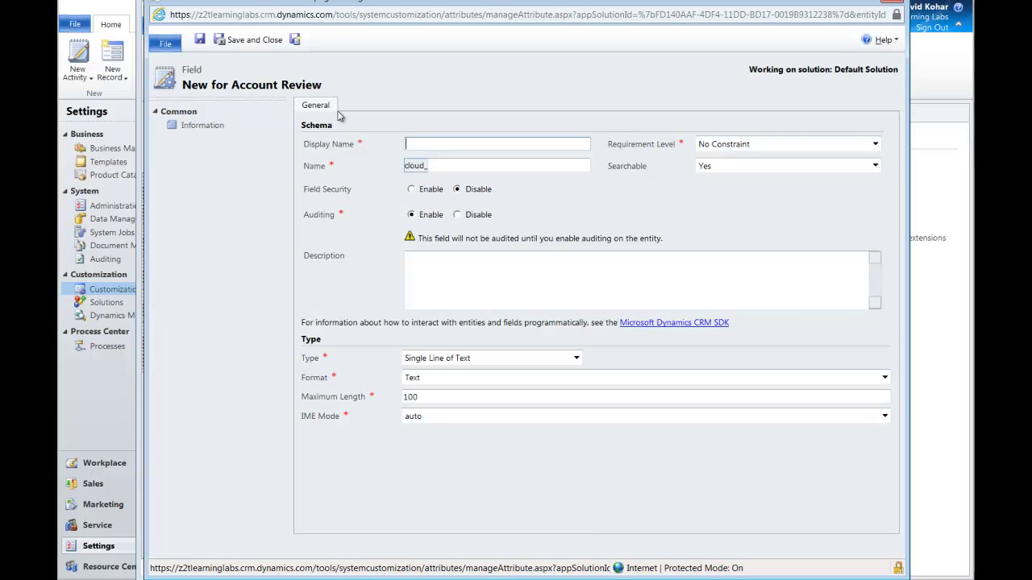
Create an Account Level option set field with Platinum as its first option
{"action": "type", "text": "Account Level"}
{"action": "key", "text": "Tab"}
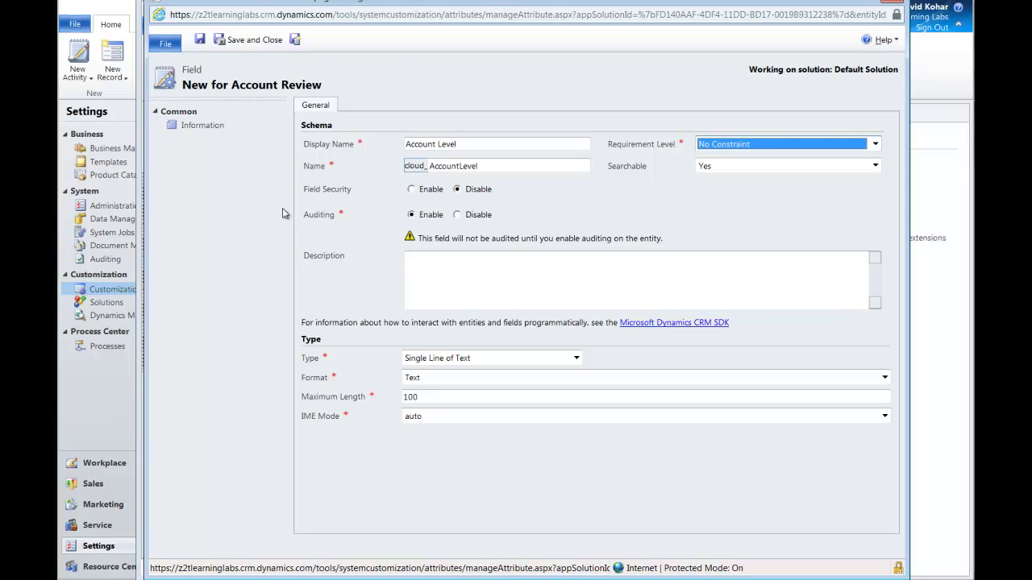
{"action": "left_click", "coordinate": [448, 359]}
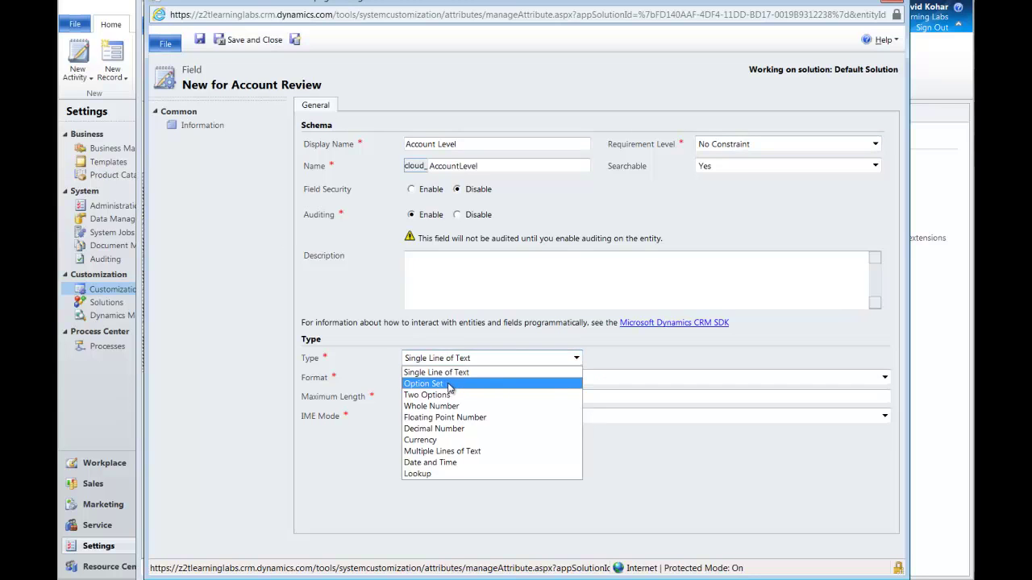
{"action": "left_click", "coordinate": [447, 384]}
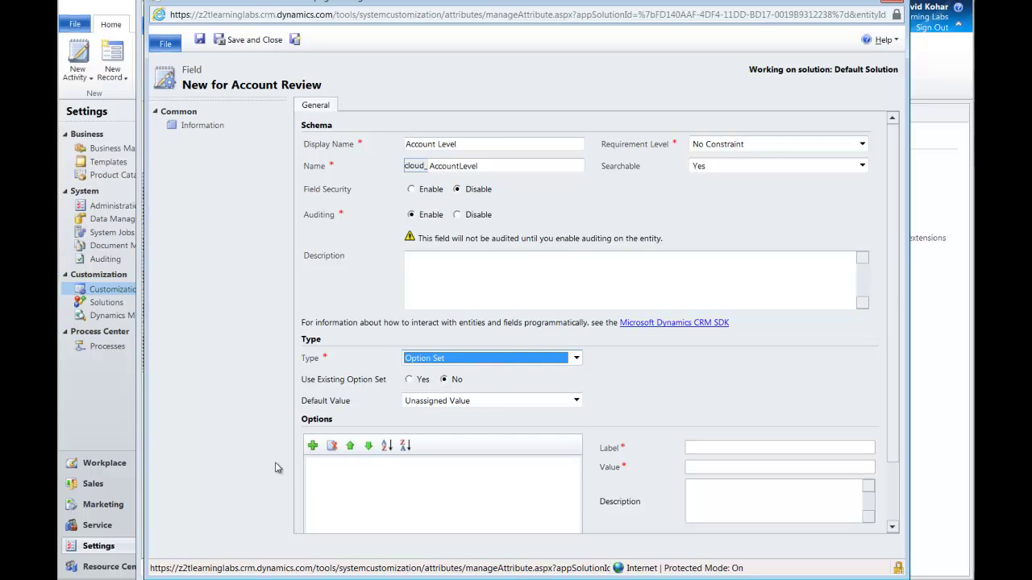
{"action": "left_click", "coordinate": [313, 446]}
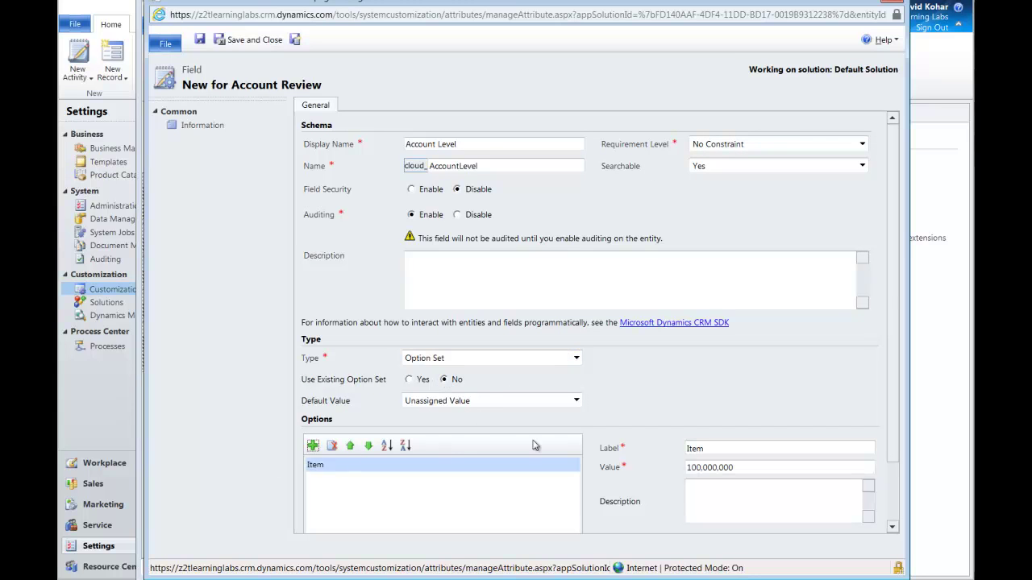
{"action": "left_click_drag", "start_coordinate": [716, 451], "coordinate": [658, 450]}
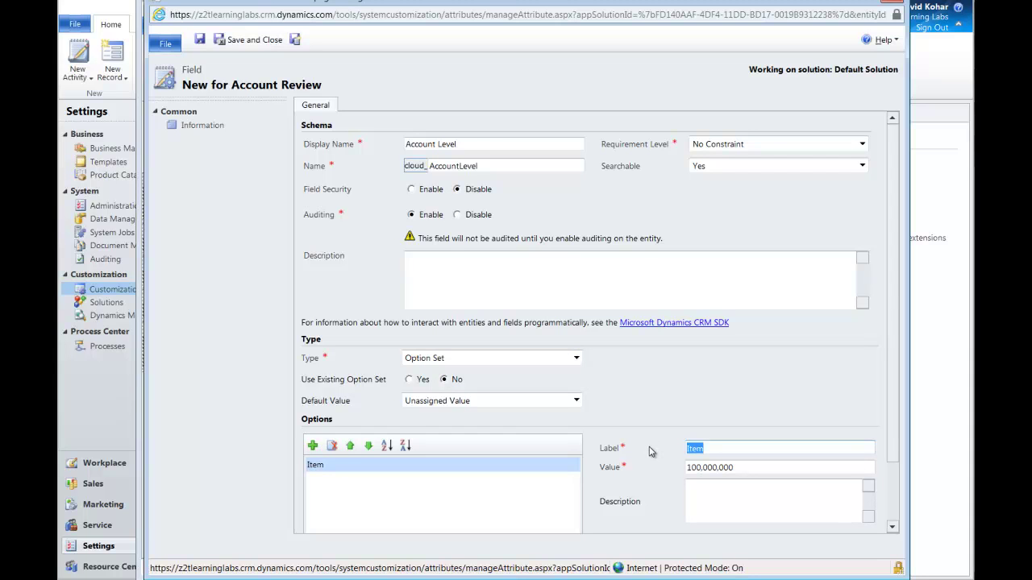
{"action": "type", "text": "Platinum"}
Add the options Gold, Silver and Copper, then save and close the field
{"action": "left_click", "coordinate": [313, 447]}
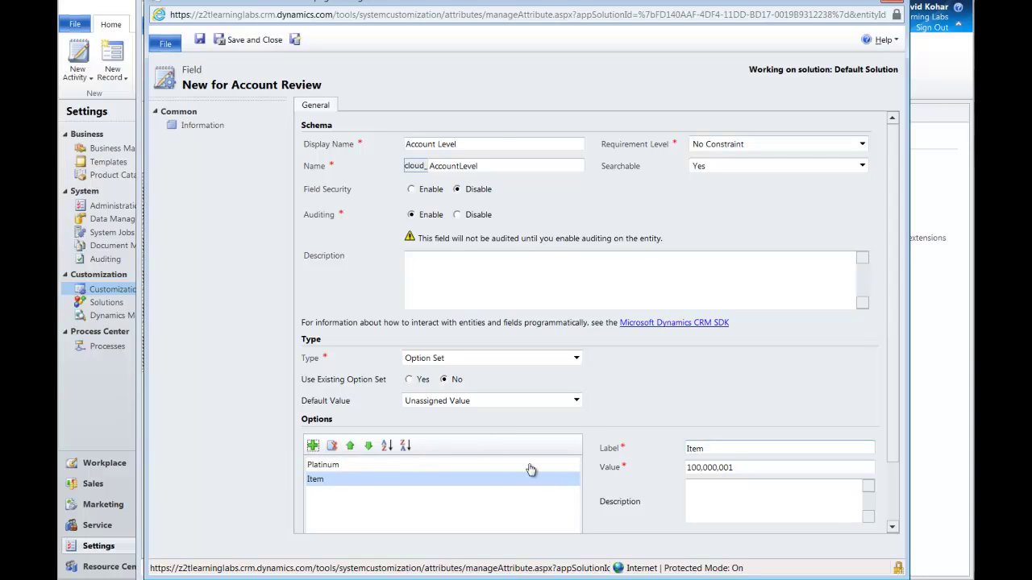
{"action": "double_click", "coordinate": [707, 452]}
{"action": "type", "text": "Gold"}
{"action": "left_click", "coordinate": [316, 446]}
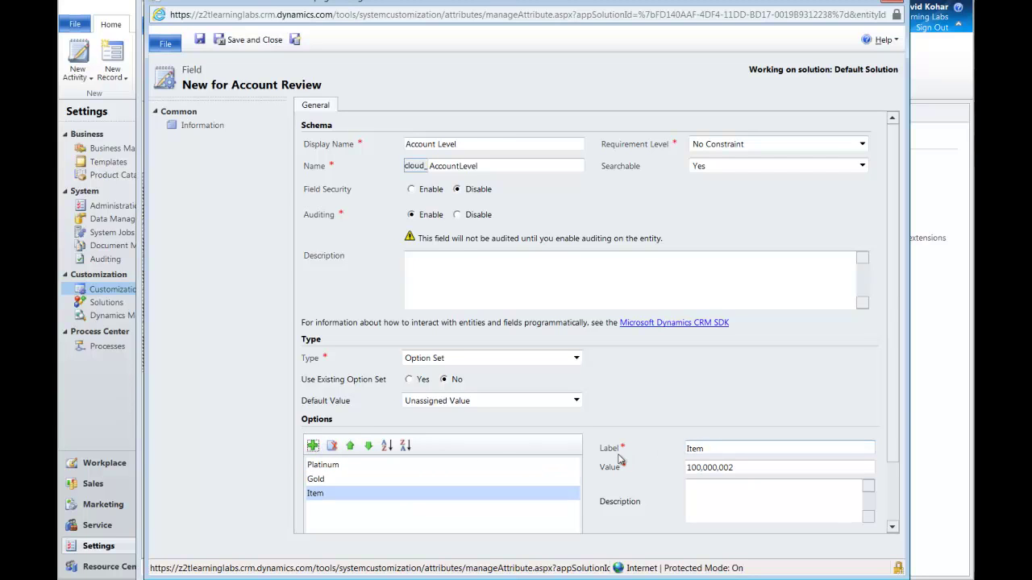
{"action": "double_click", "coordinate": [715, 449]}
{"action": "type", "text": "Silver"}
{"action": "left_click", "coordinate": [313, 446]}
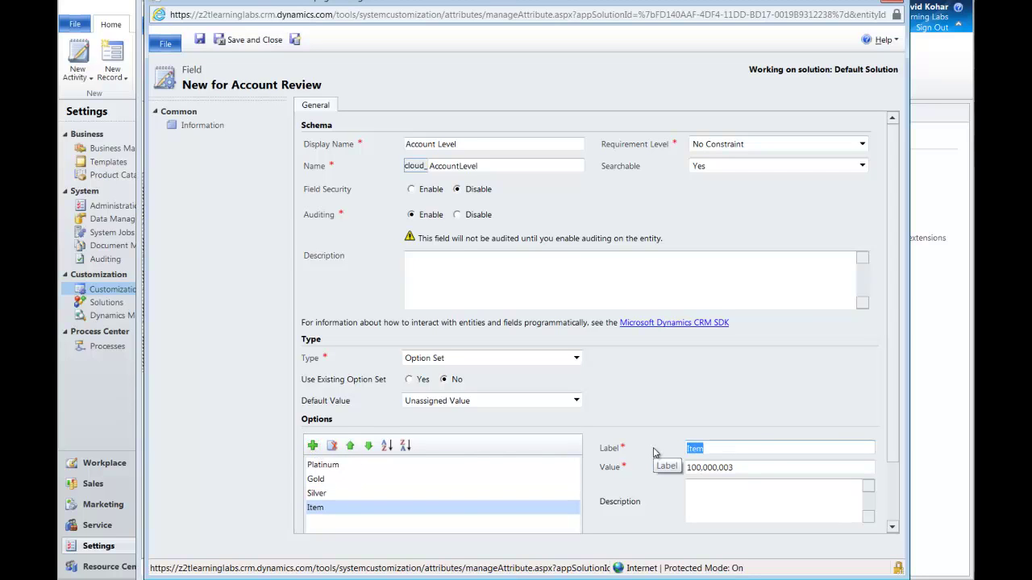
{"action": "type", "text": "Copper"}
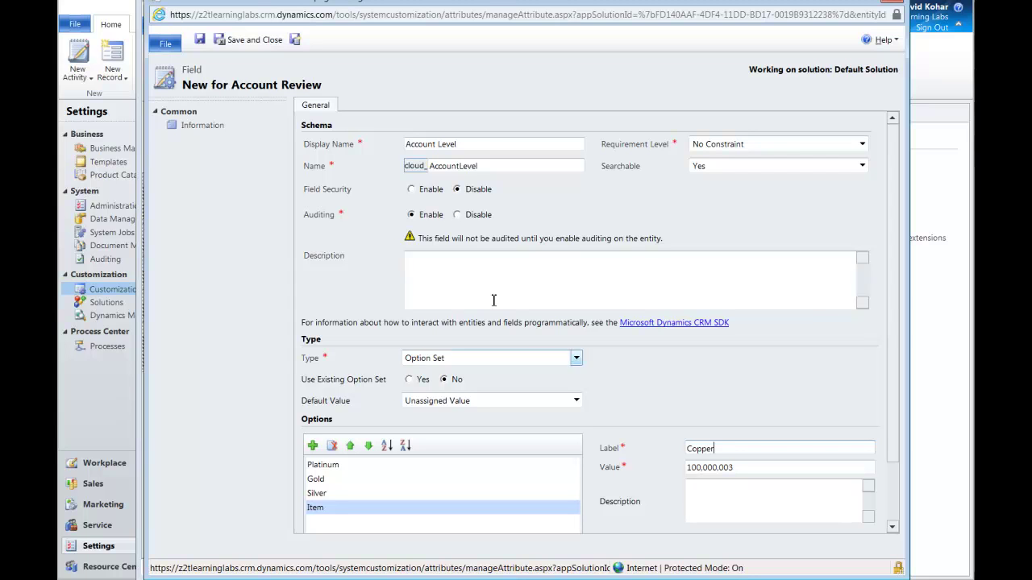
{"action": "left_click", "coordinate": [260, 47]}
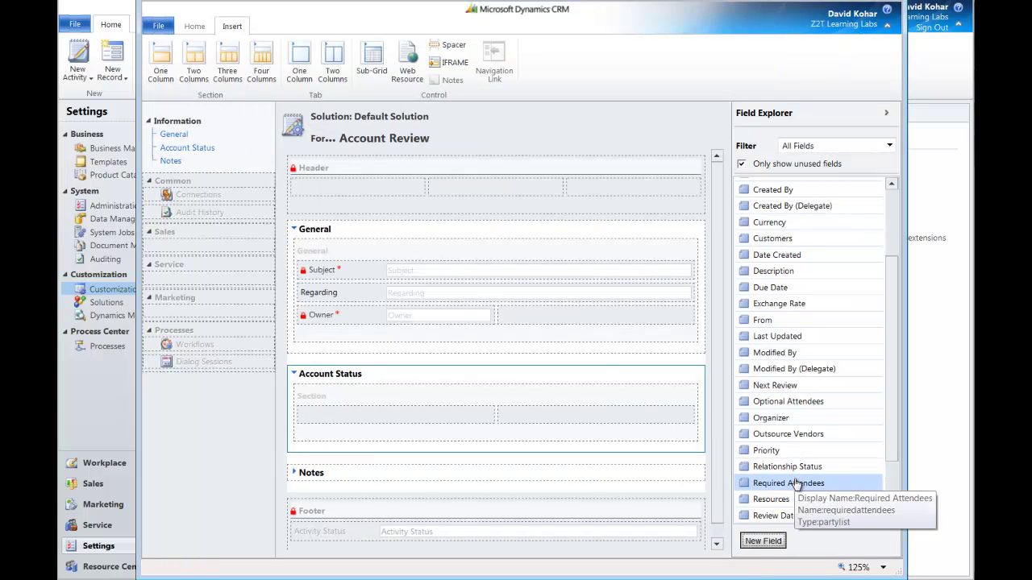
Place Review Date beside Owner, and put Relationship Status, Satisfaction Level and Description in Account Status
{"action": "left_click_drag", "start_coordinate": [812, 515], "coordinate": [577, 321]}
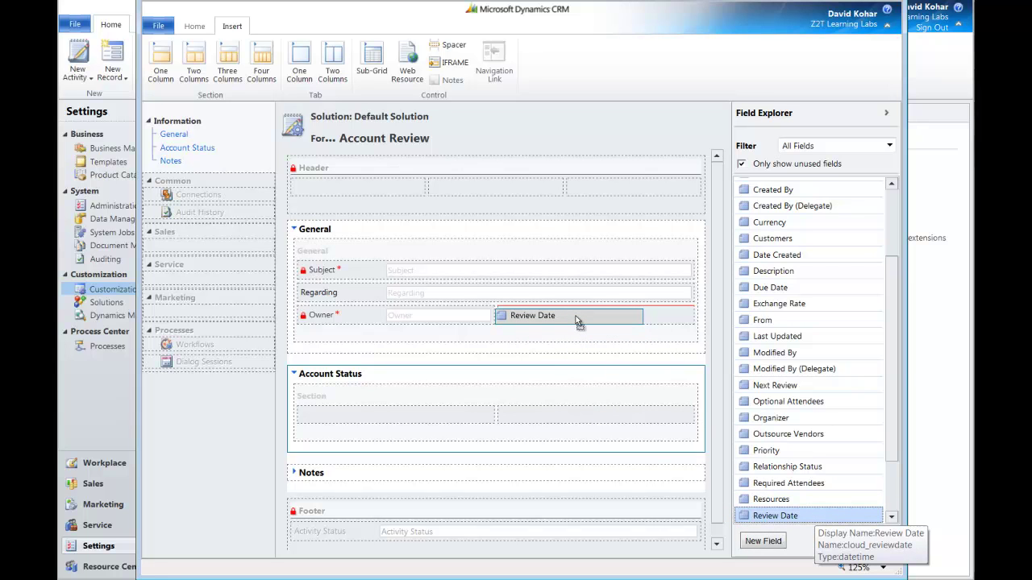
{"action": "left_click_drag", "start_coordinate": [578, 321], "coordinate": [577, 320]}
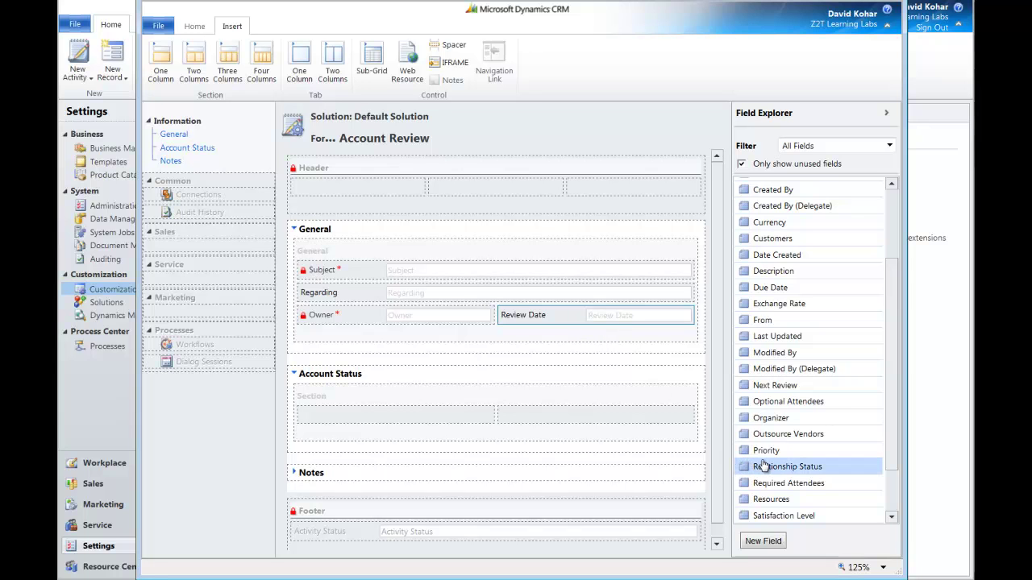
{"action": "left_click_drag", "start_coordinate": [763, 466], "coordinate": [361, 421]}
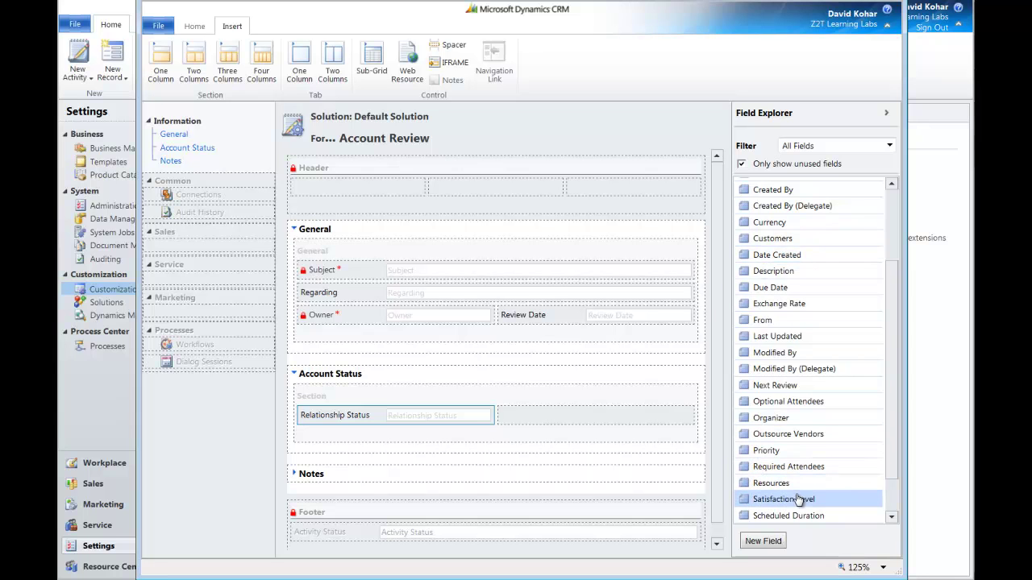
{"action": "left_click_drag", "start_coordinate": [796, 501], "coordinate": [555, 415]}
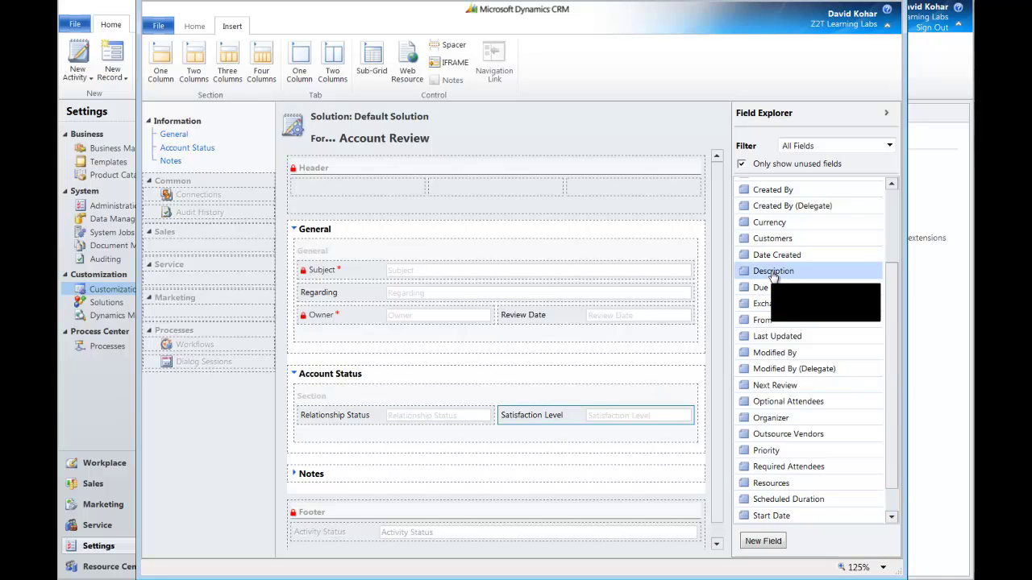
{"action": "left_click_drag", "start_coordinate": [772, 274], "coordinate": [333, 436]}
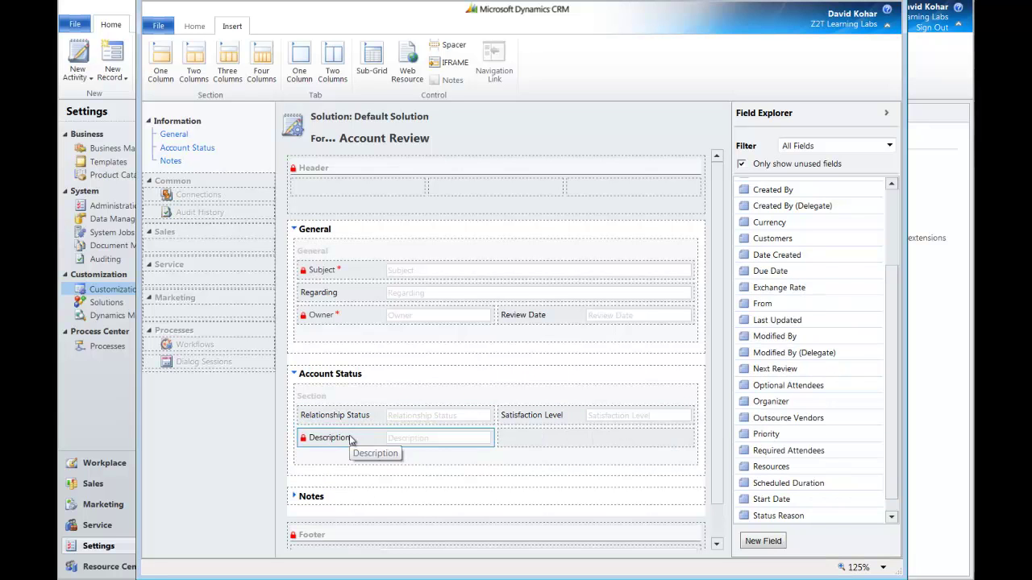
Set the Description field to span two columns and change its label to Review Notes
{"action": "double_click", "coordinate": [351, 439]}
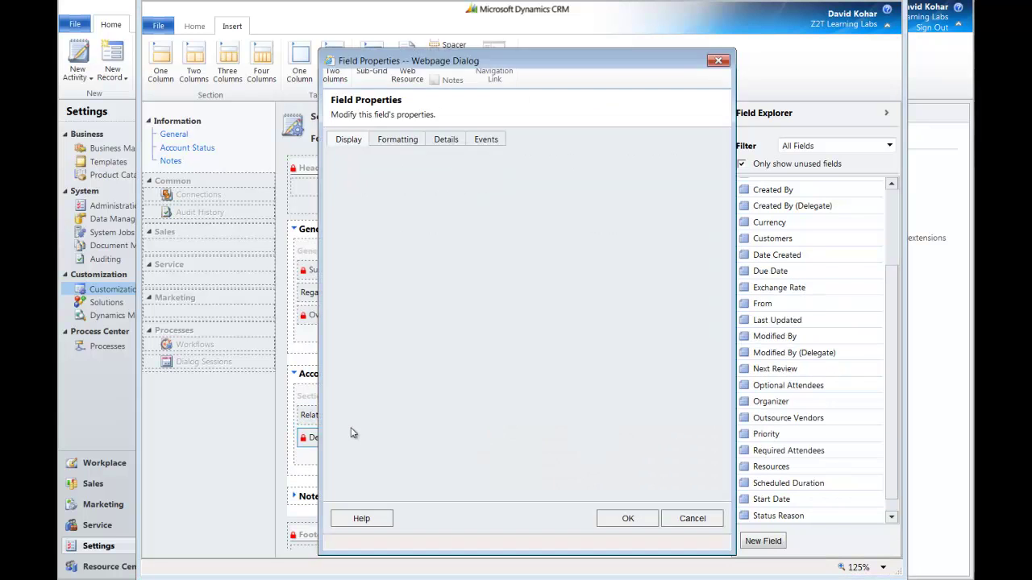
{"action": "left_click", "coordinate": [396, 142]}
{"action": "left_click", "coordinate": [348, 238]}
{"action": "left_click", "coordinate": [405, 395]}
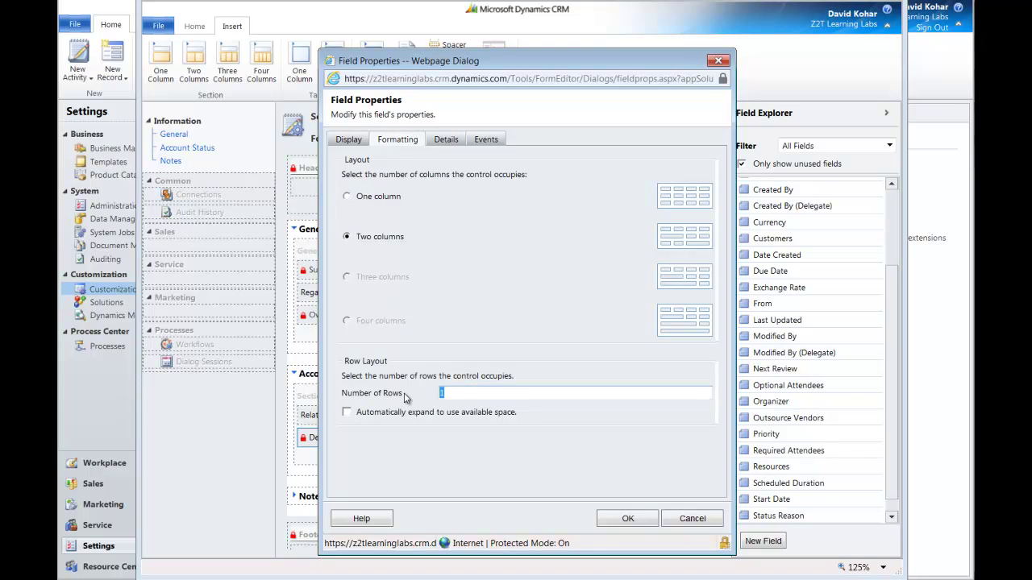
{"action": "left_click", "coordinate": [355, 140]}
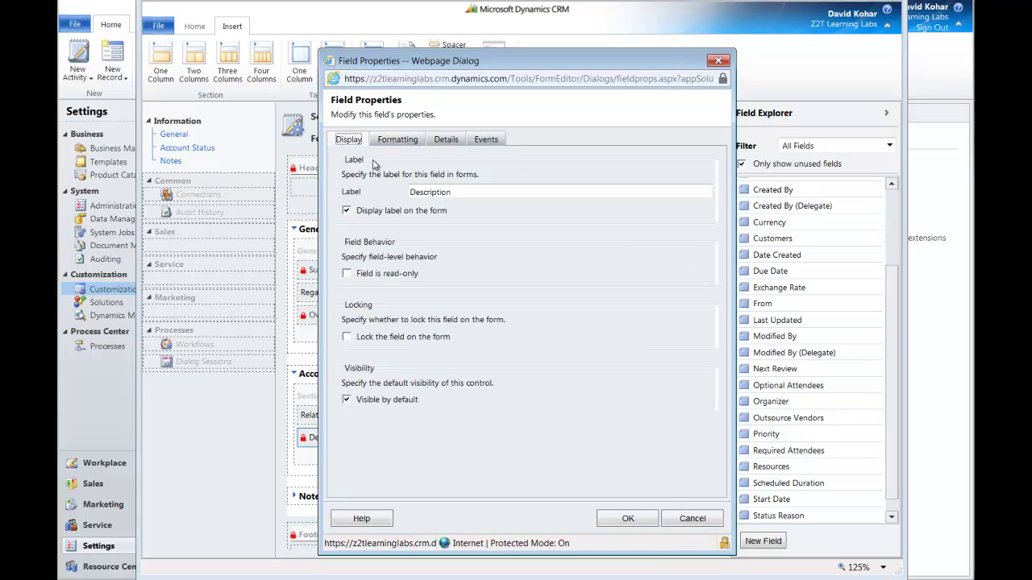
{"action": "left_click_drag", "start_coordinate": [457, 193], "coordinate": [410, 192]}
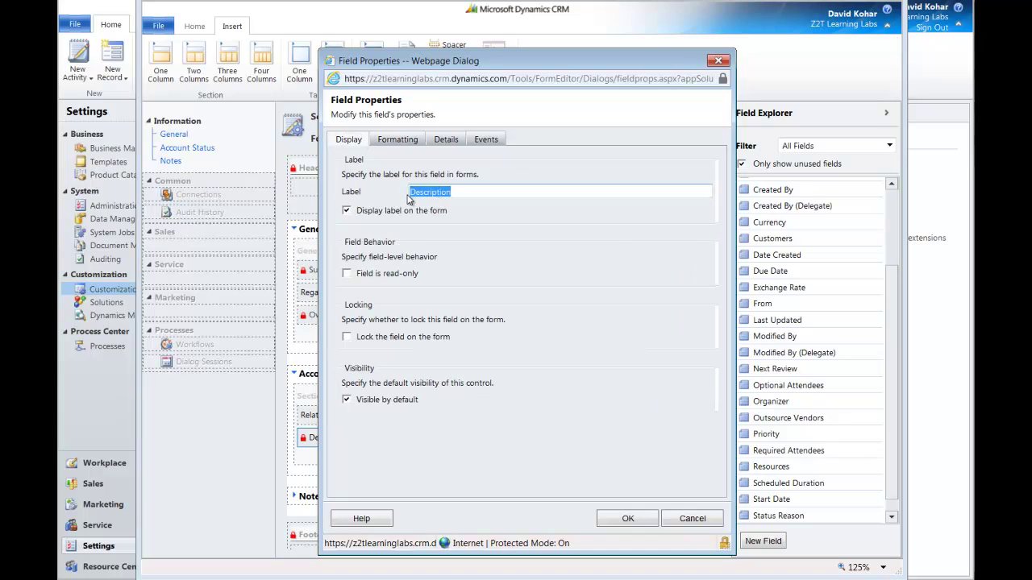
{"action": "type", "text": "Review Notes"}
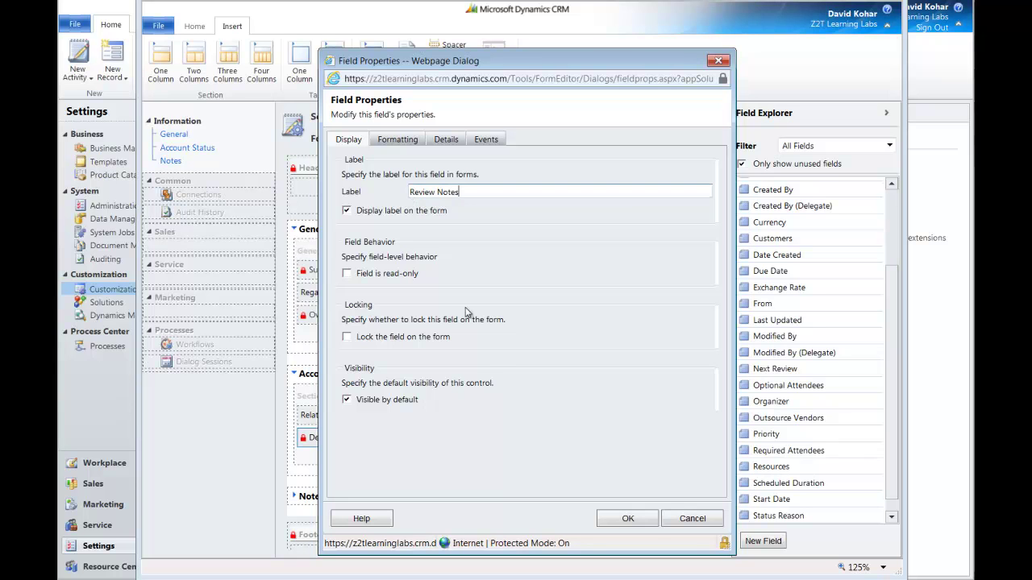
Add Account Level and Next Review side by side in the Account Status section
{"action": "left_click", "coordinate": [641, 519]}
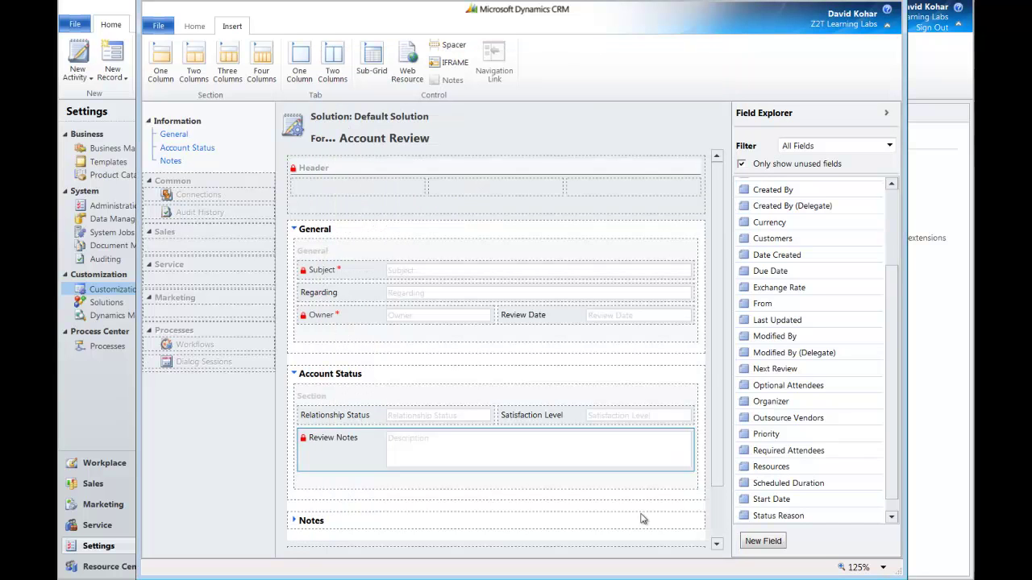
{"action": "scroll", "coordinate": [843, 202], "scroll_direction": "up", "scroll_amount": 3}
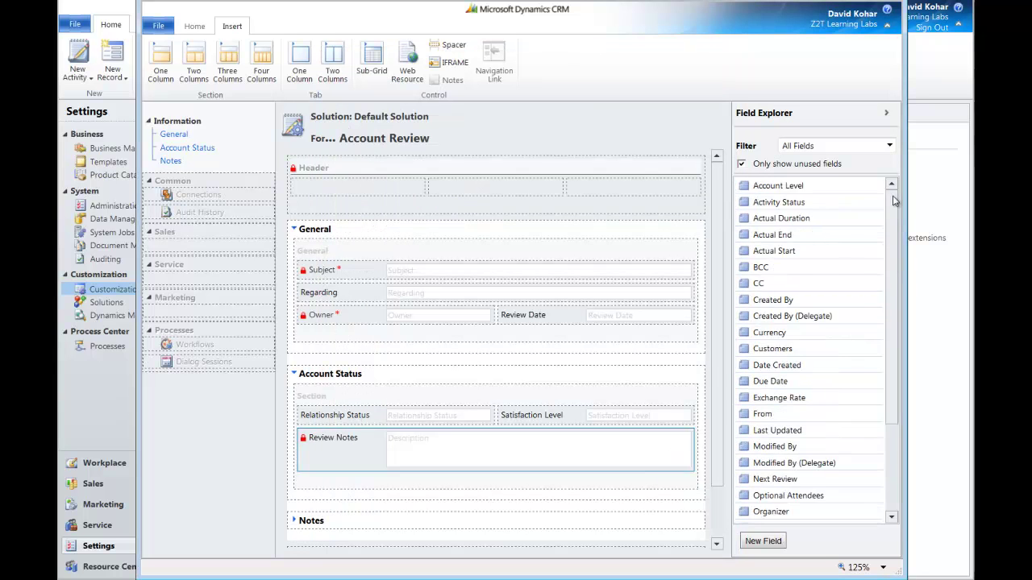
{"action": "left_click_drag", "start_coordinate": [839, 193], "coordinate": [394, 482]}
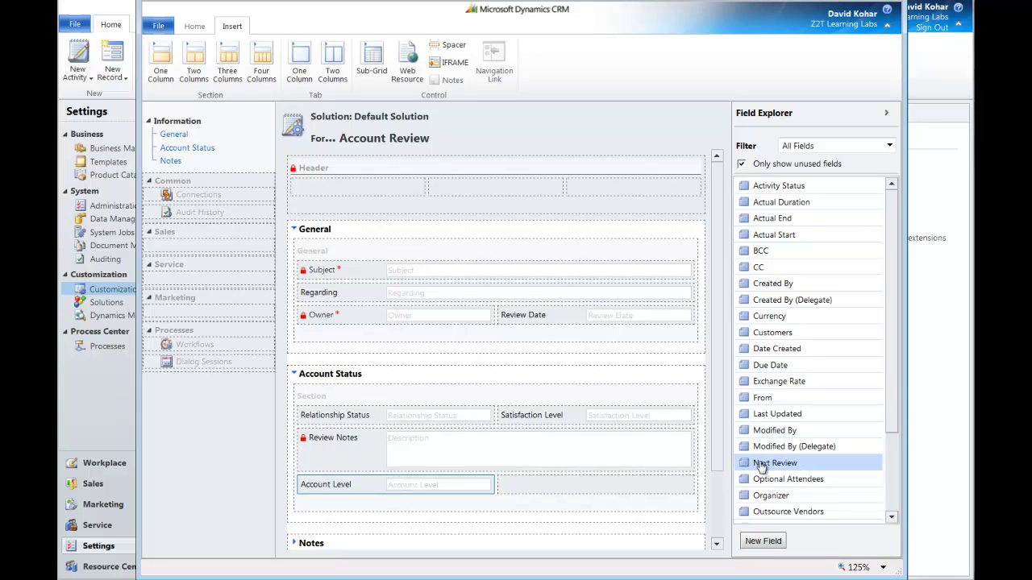
{"action": "left_click_drag", "start_coordinate": [761, 466], "coordinate": [549, 481]}
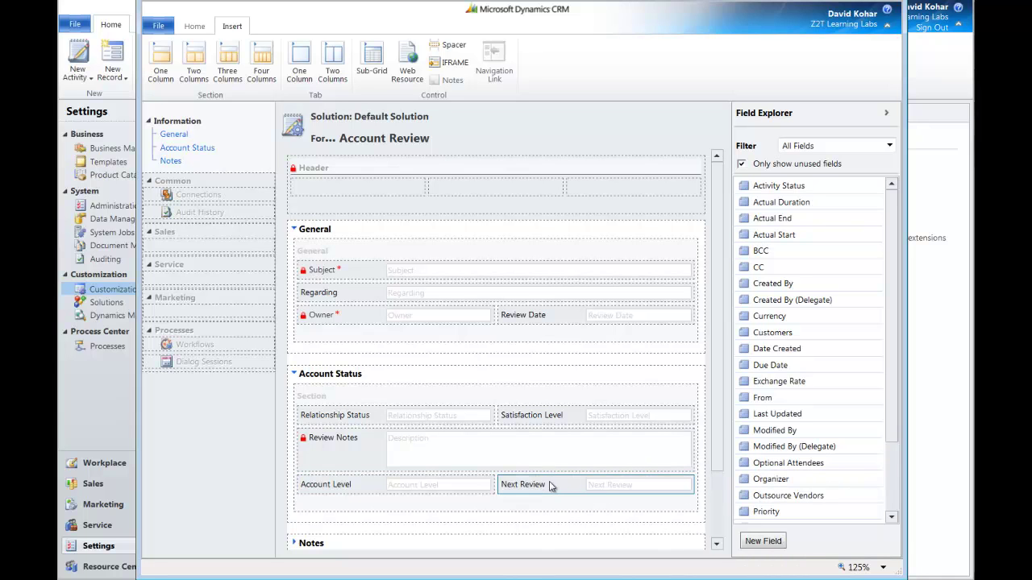
{"action": "left_click", "coordinate": [193, 28]}
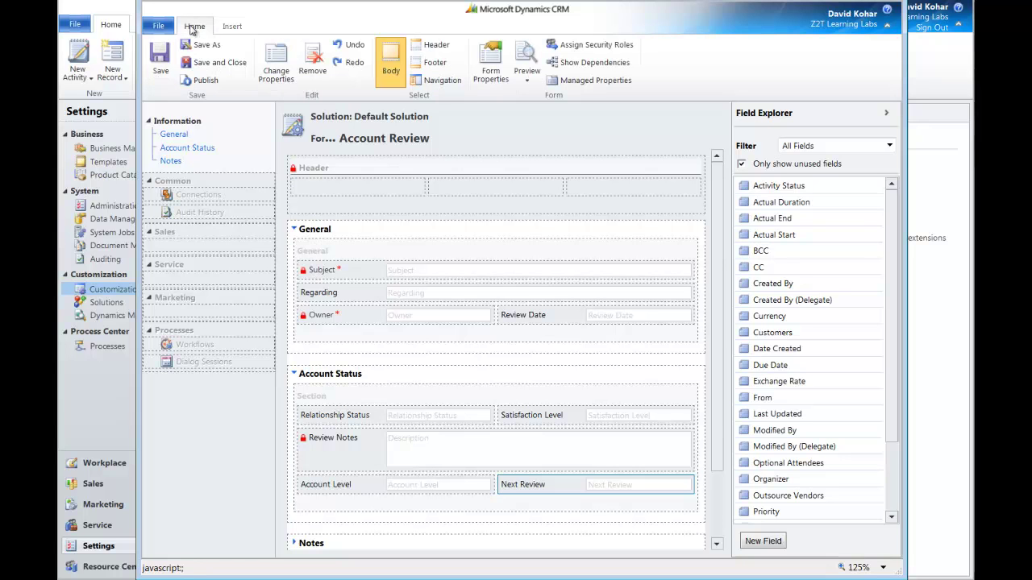
Save the Account Review form, publish the customizations, and close the entity and Default Solution windows
{"action": "left_click", "coordinate": [205, 65]}
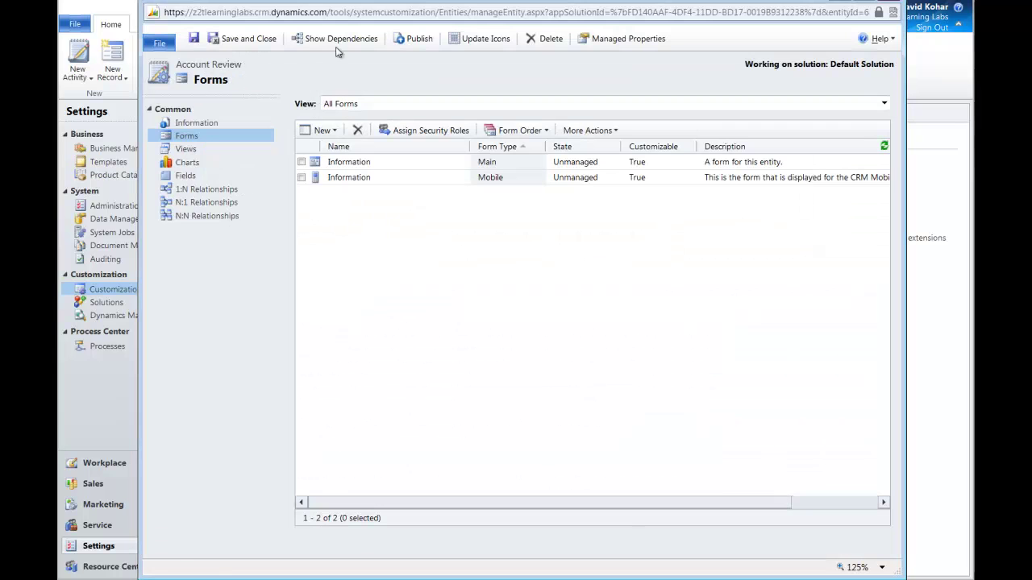
{"action": "left_click", "coordinate": [426, 42]}
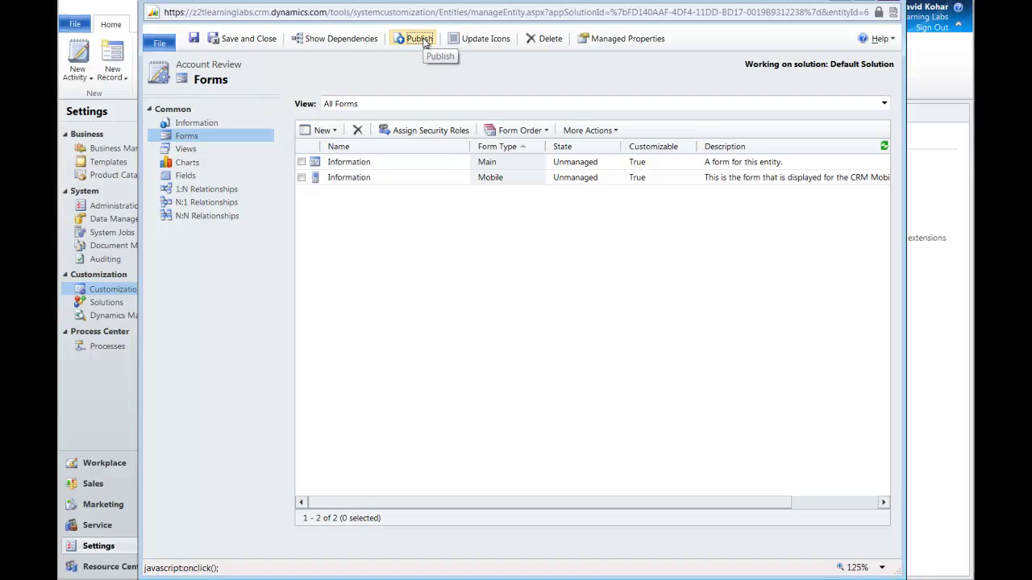
{"action": "left_click", "coordinate": [246, 39]}
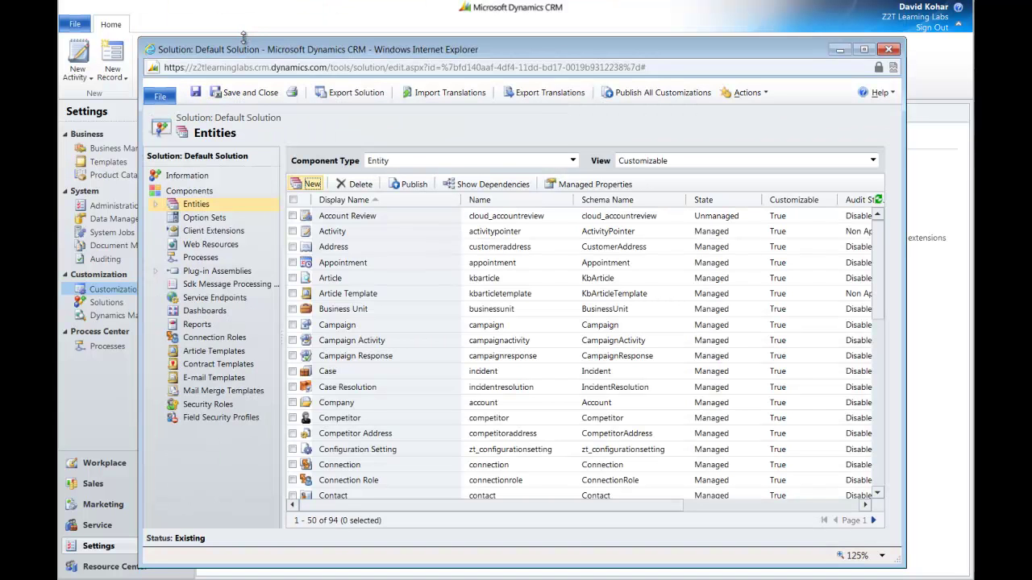
{"action": "left_click", "coordinate": [249, 93]}
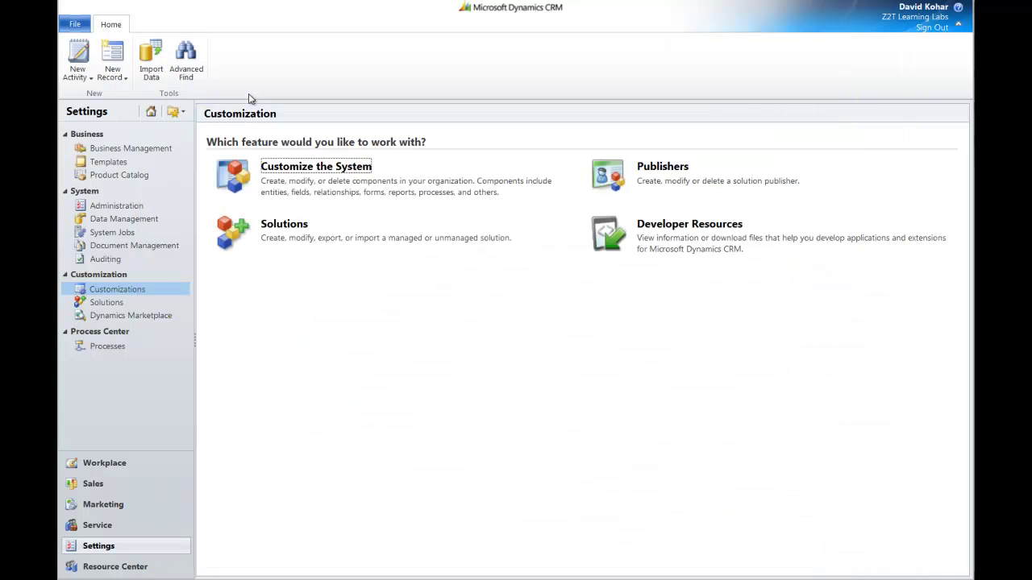
Show the Workplace activities in the All Account Reviews view, which is still empty
{"action": "left_click", "coordinate": [107, 466]}
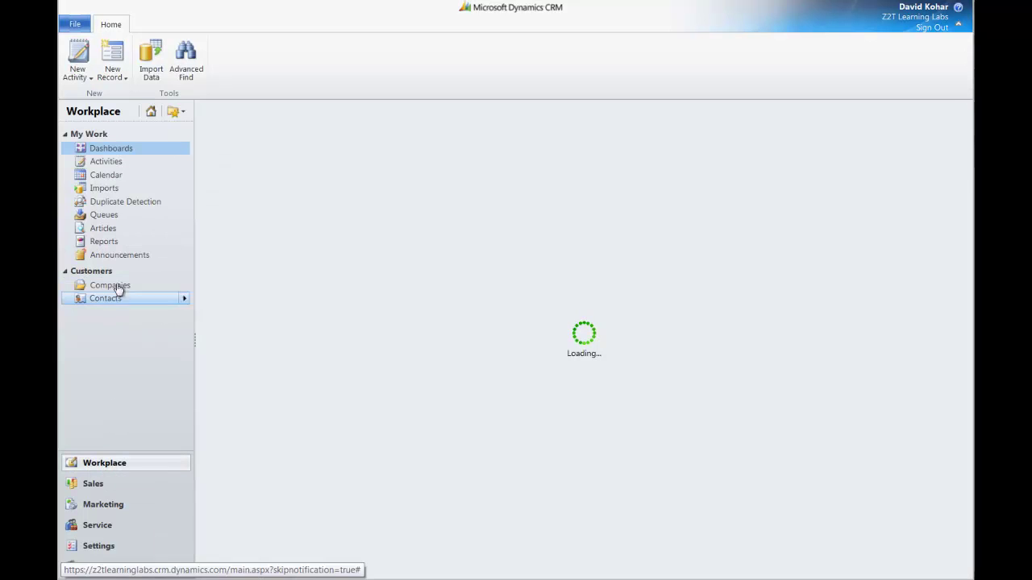
{"action": "left_click", "coordinate": [117, 162]}
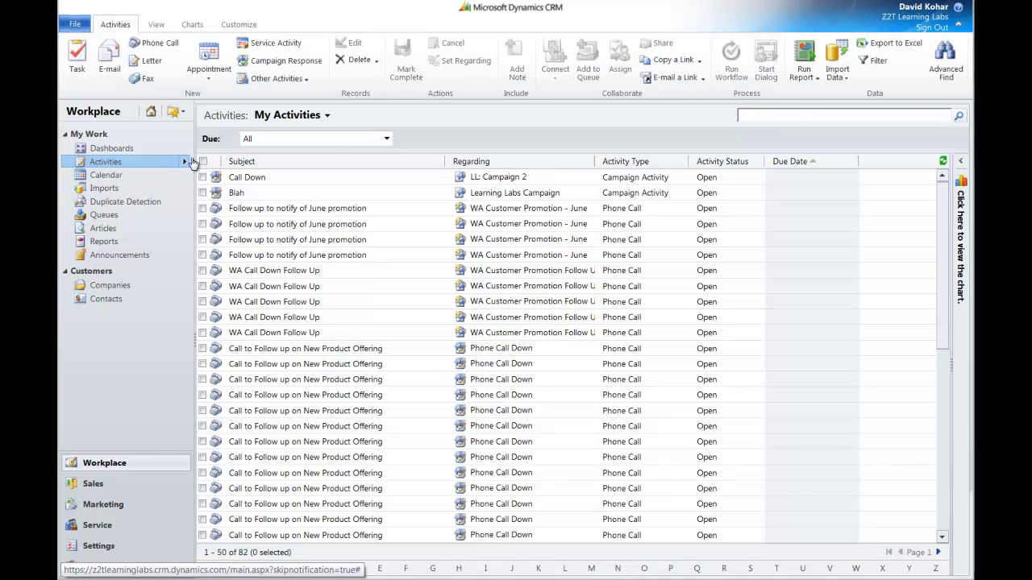
{"action": "left_click", "coordinate": [327, 115]}
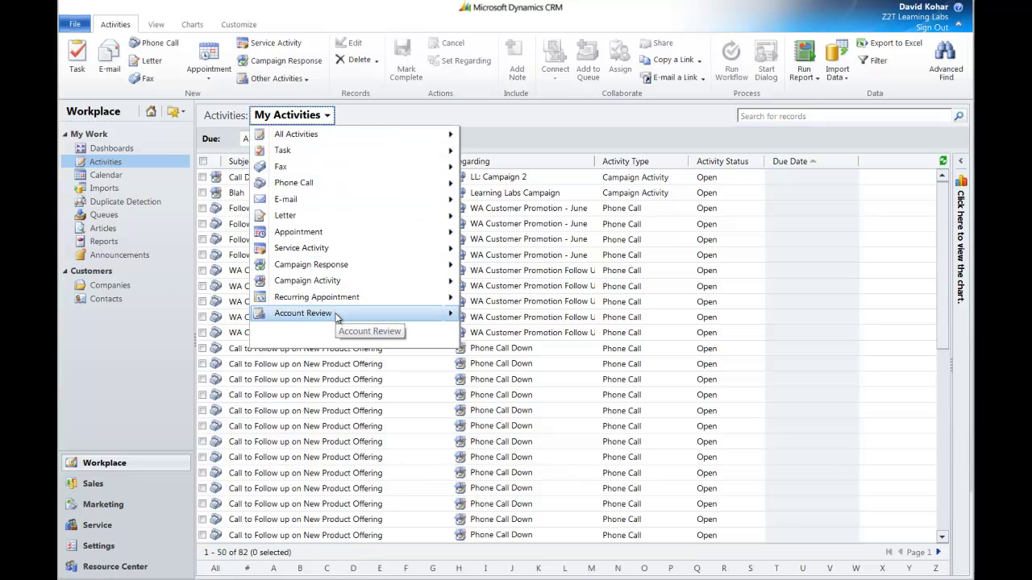
{"action": "mouse_move", "coordinate": [337, 316]}
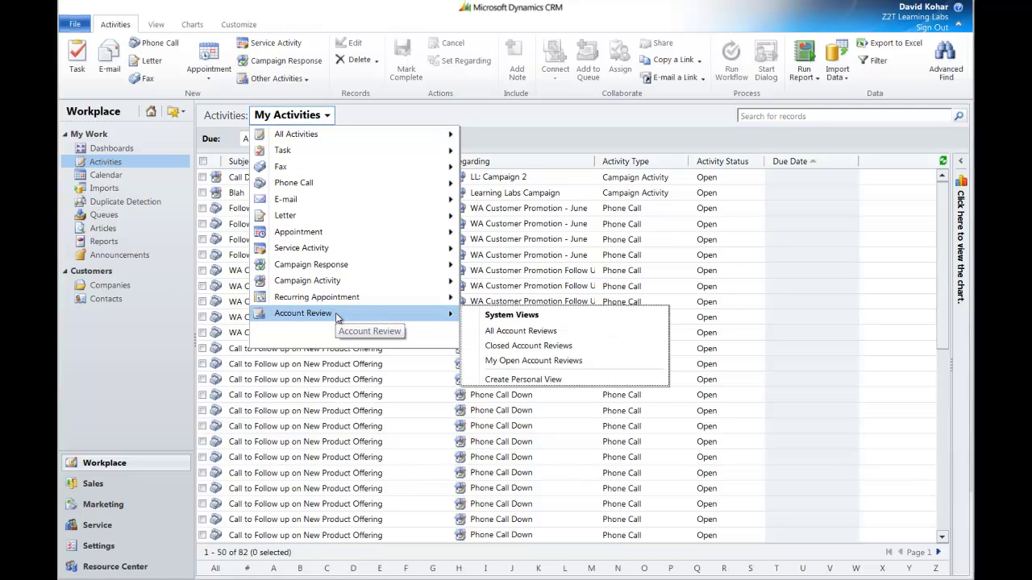
{"action": "left_click", "coordinate": [520, 331]}
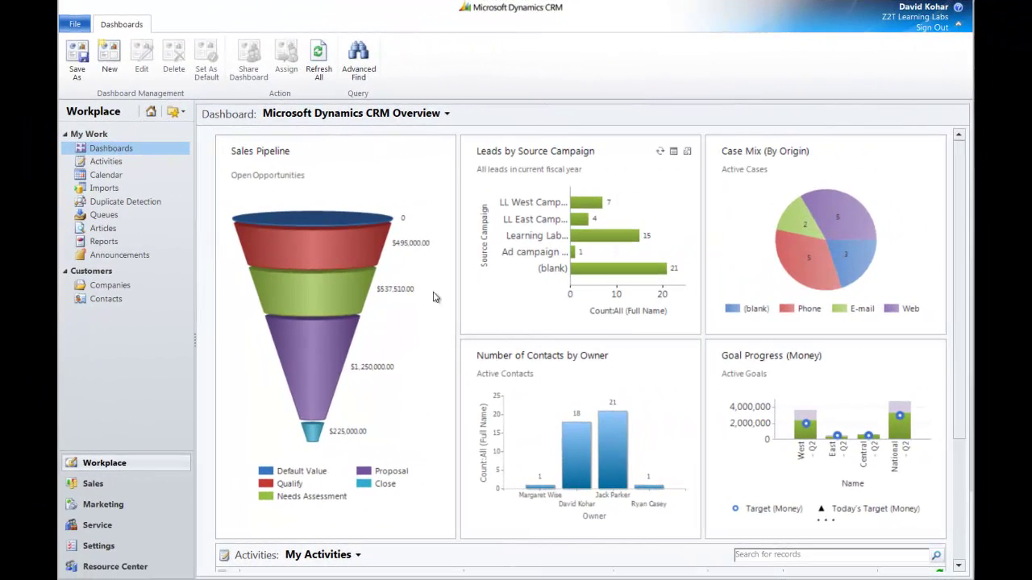
Open the Gretzky's Bar & Grill company record at its Notes & Activities section
{"action": "left_click", "coordinate": [104, 288]}
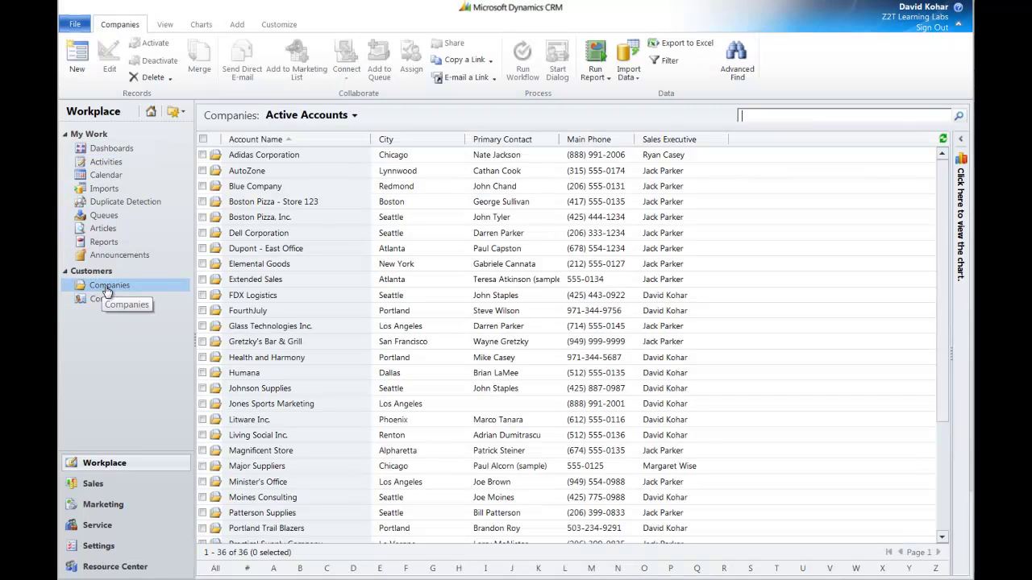
{"action": "double_click", "coordinate": [324, 343]}
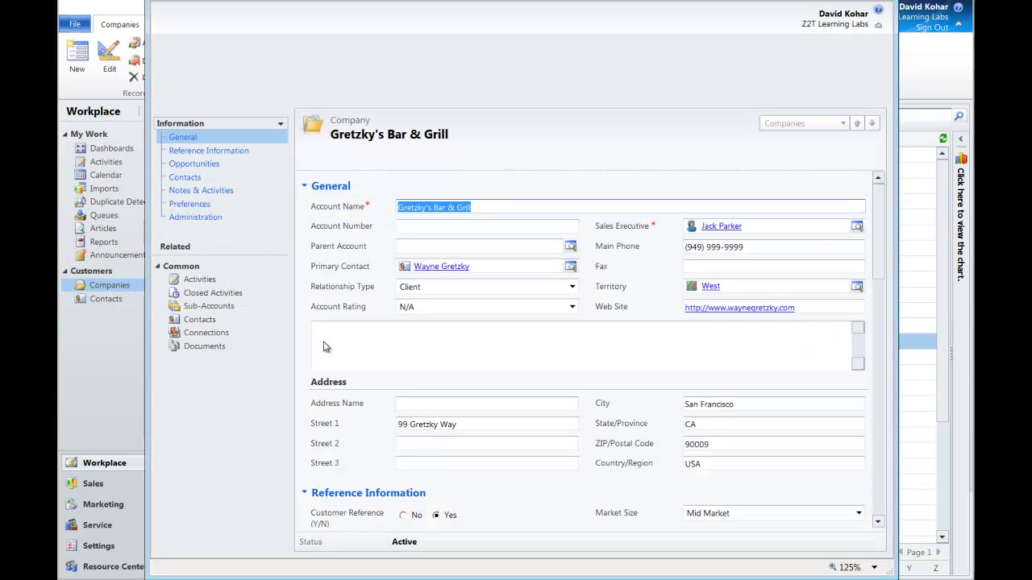
{"action": "left_click", "coordinate": [207, 192]}
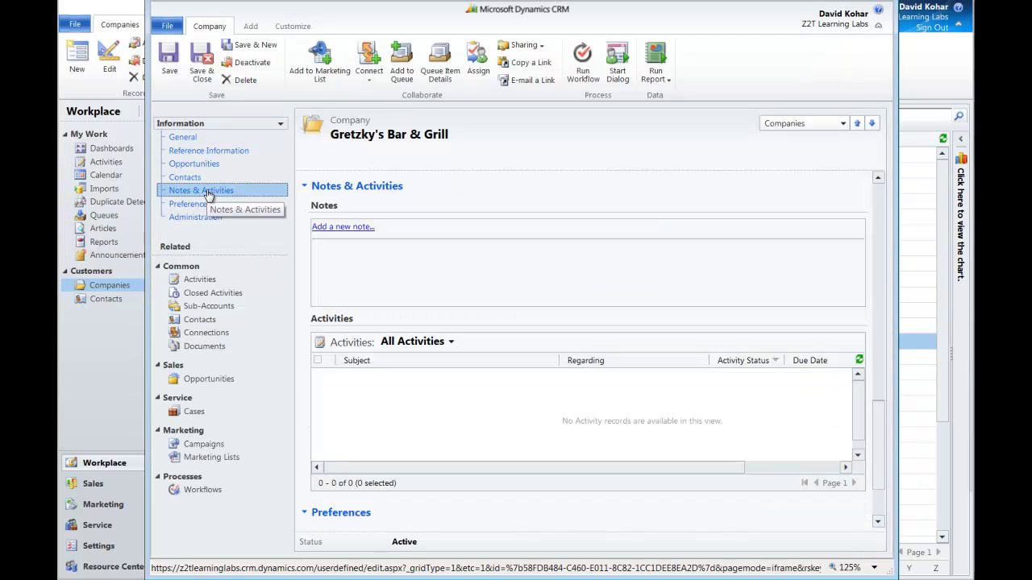
Switch the company's activities to the My Activities view and list activity types to add
{"action": "left_click", "coordinate": [417, 343]}
{"action": "left_click", "coordinate": [416, 344]}
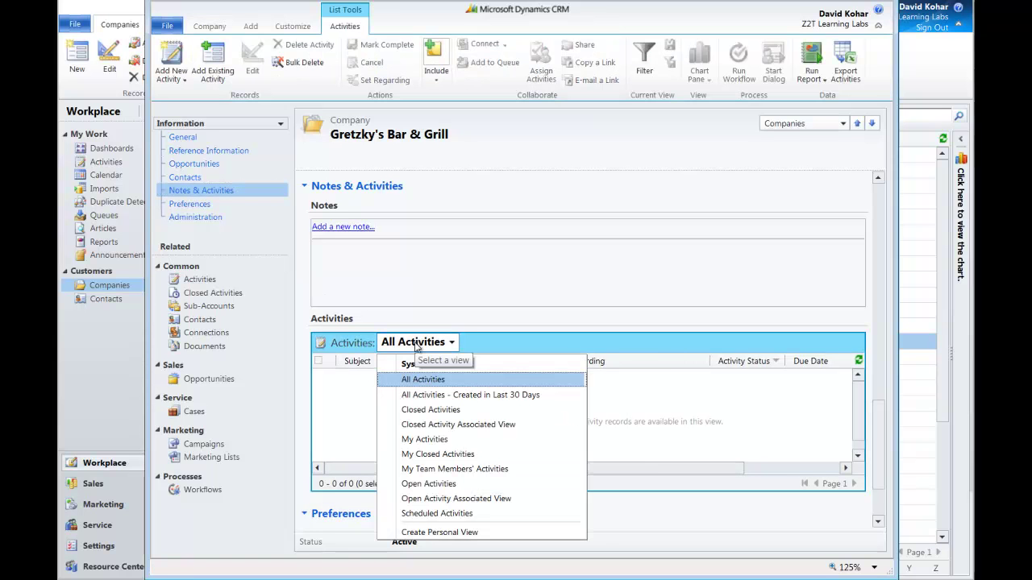
{"action": "left_click", "coordinate": [425, 439]}
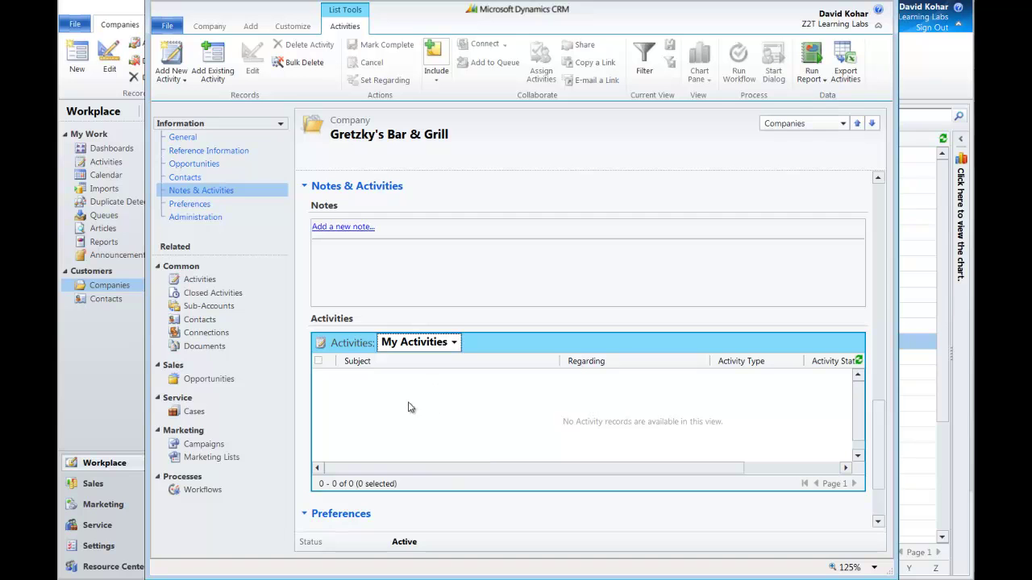
{"action": "left_click", "coordinate": [187, 83]}
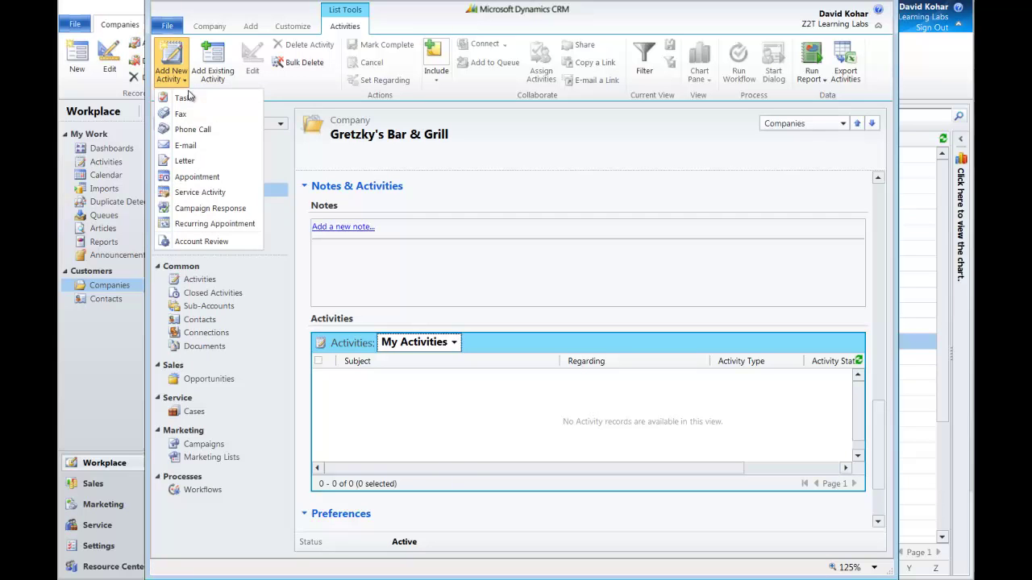
Create and save an Account Review titled 'Quarterly Account Review' with Review Date 8/15/2011
{"action": "left_click", "coordinate": [209, 241]}
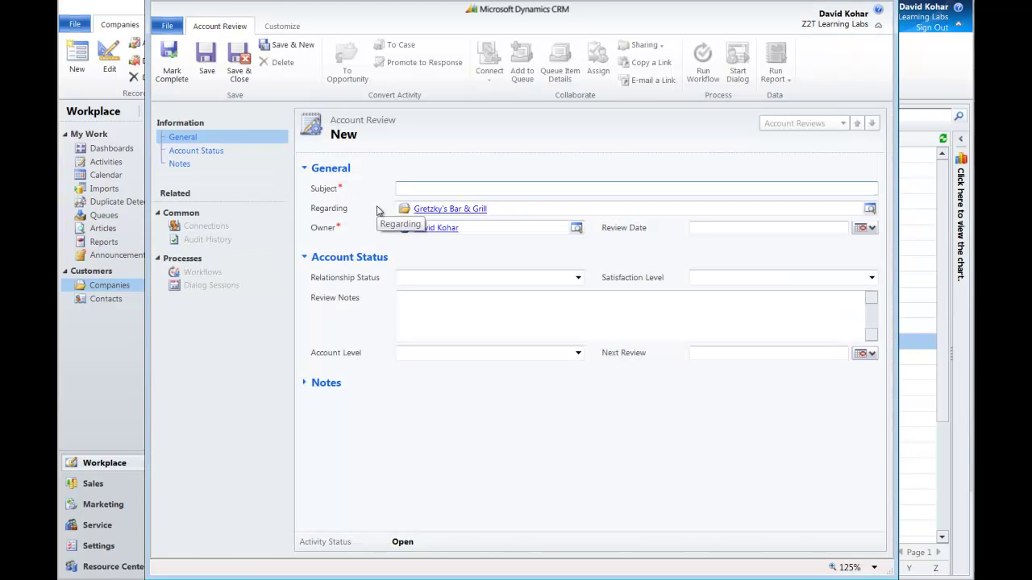
{"action": "type", "text": "Quarterly Accoun"}
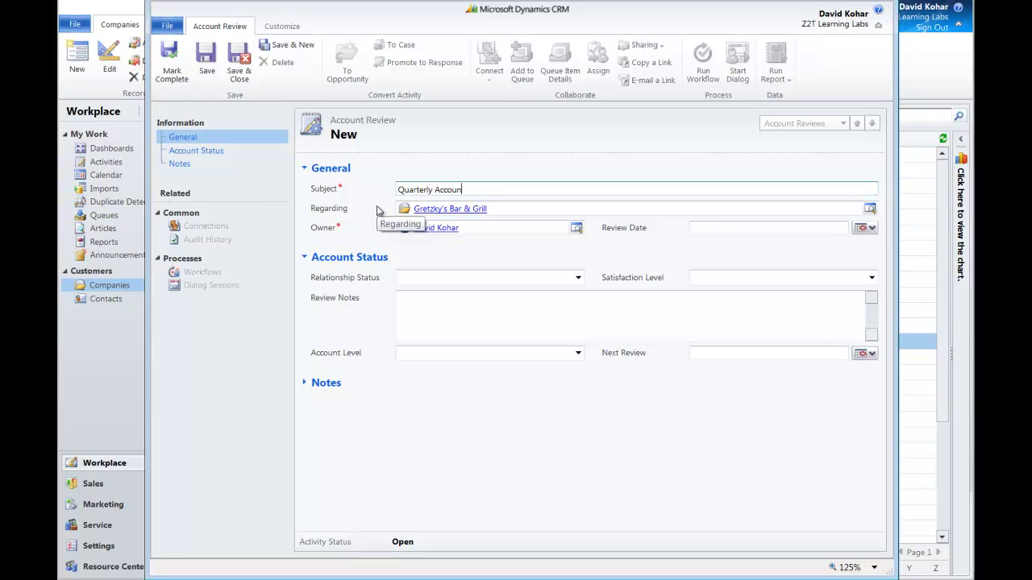
{"action": "type", "text": "t Review"}
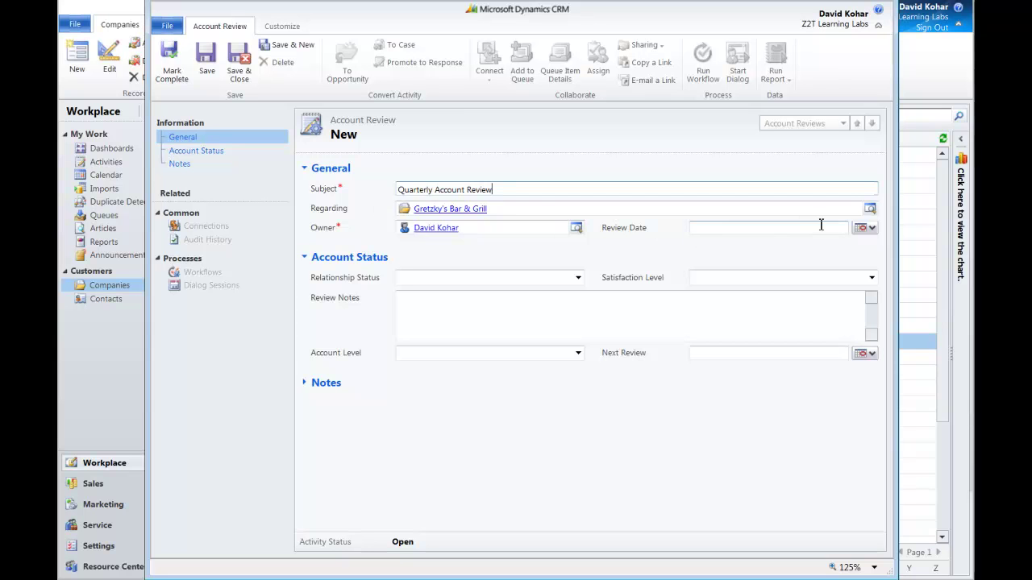
{"action": "left_click", "coordinate": [861, 232]}
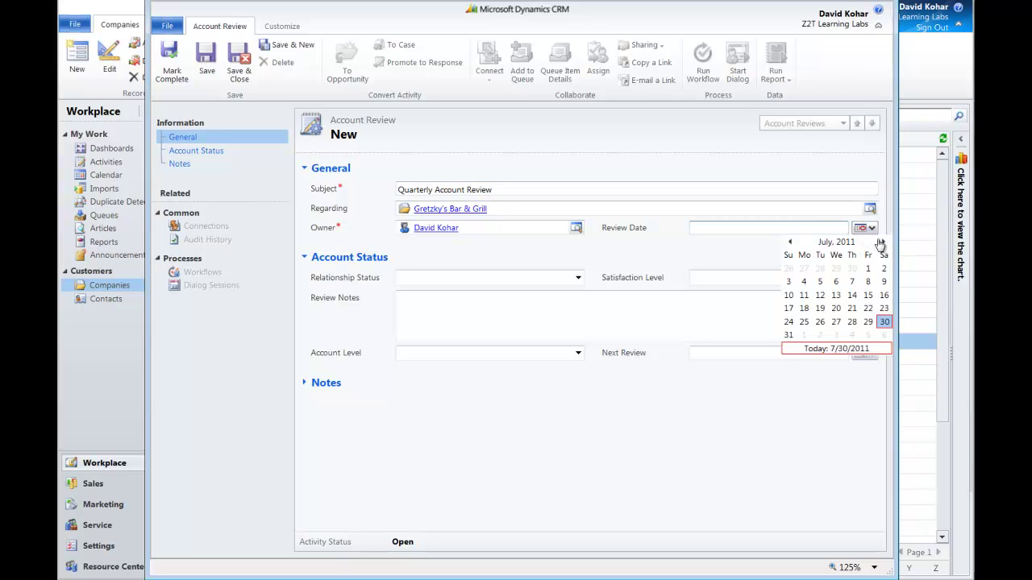
{"action": "left_click", "coordinate": [883, 244]}
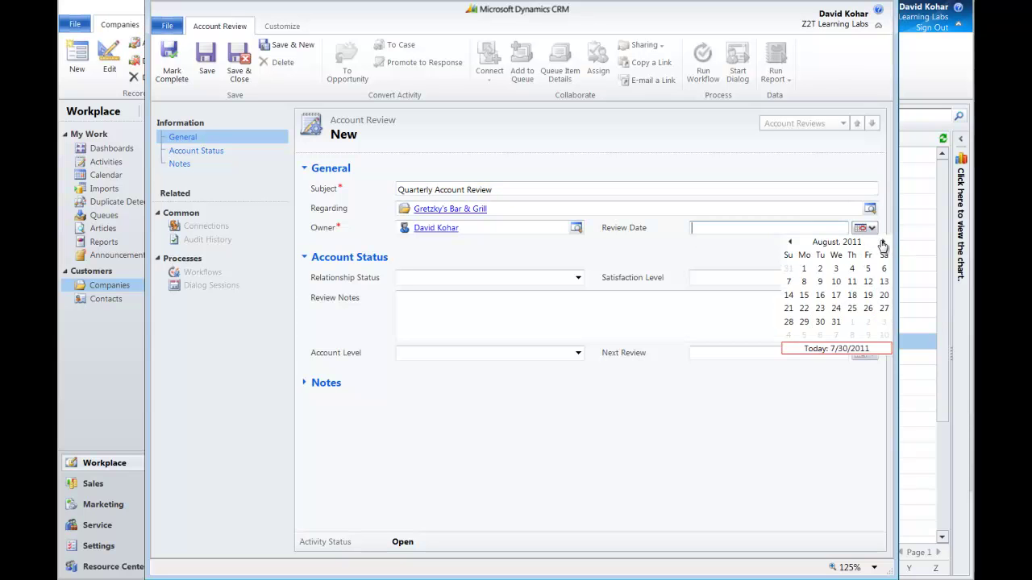
{"action": "left_click", "coordinate": [804, 297]}
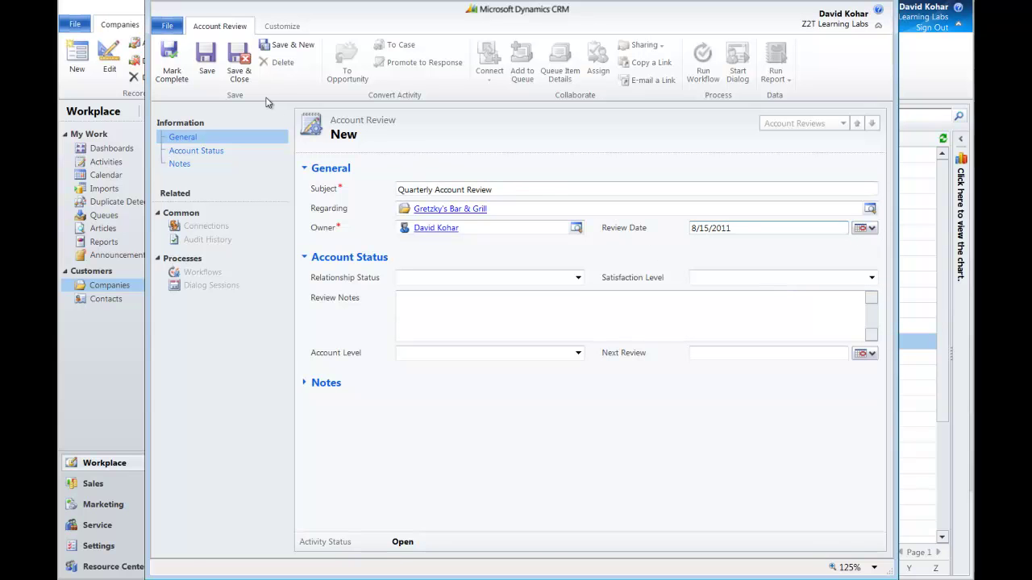
{"action": "left_click", "coordinate": [208, 60]}
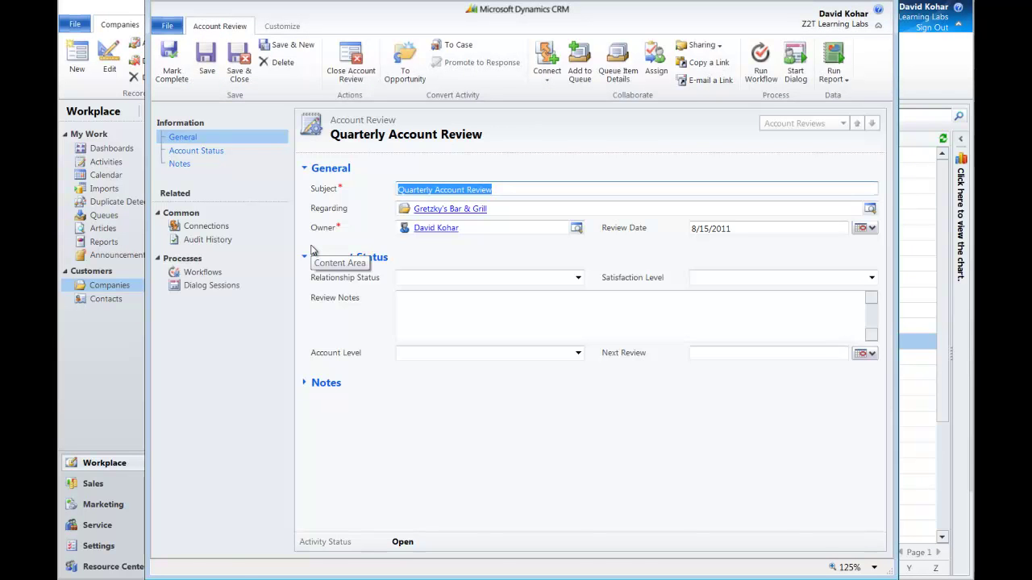
Set Relationship Status to Yellow and Satisfaction Level to 7 - 8 Satisfied, and enter the review notes
{"action": "left_click", "coordinate": [578, 279]}
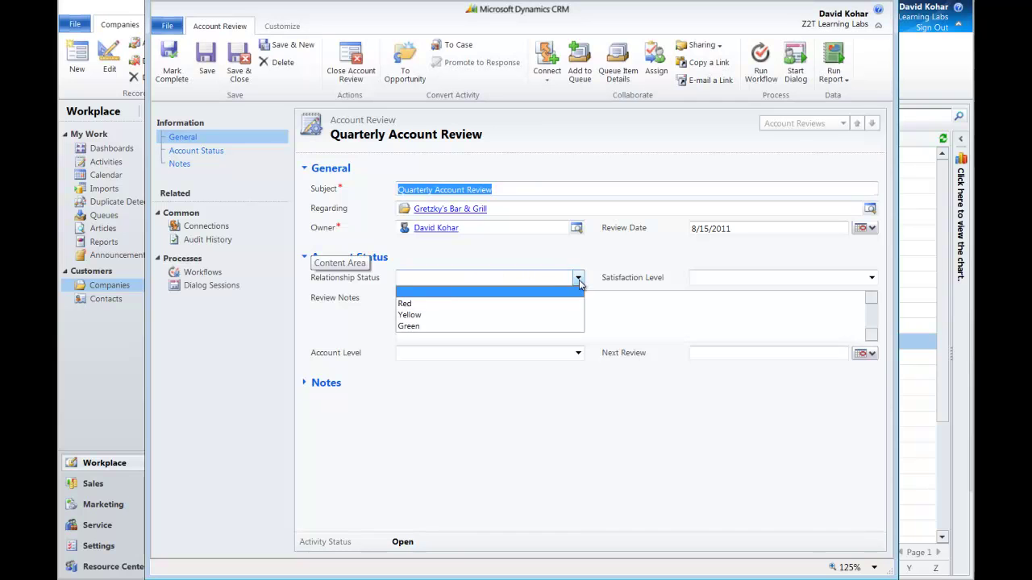
{"action": "left_click", "coordinate": [555, 315]}
{"action": "left_click", "coordinate": [872, 278]}
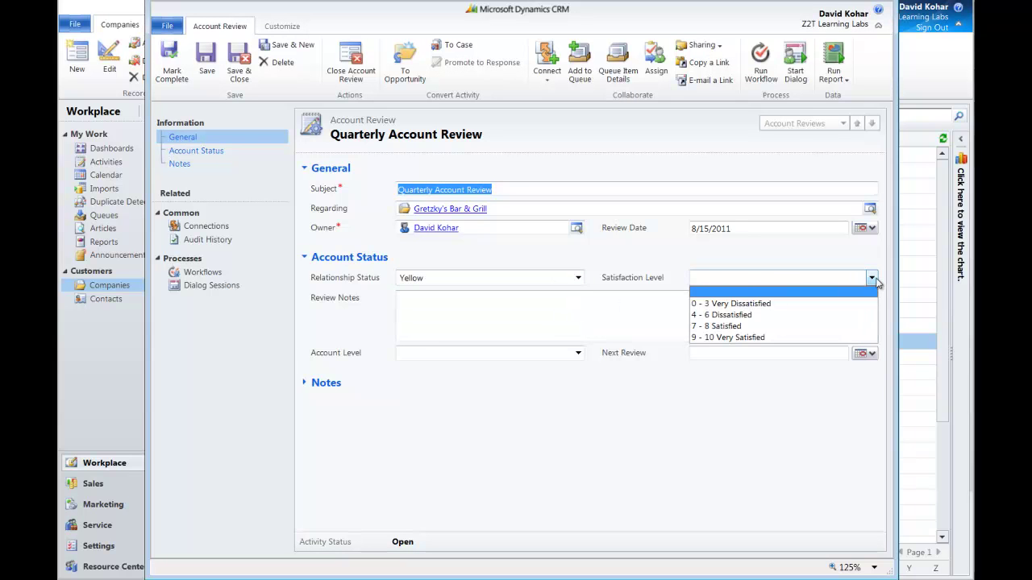
{"action": "left_click", "coordinate": [804, 328]}
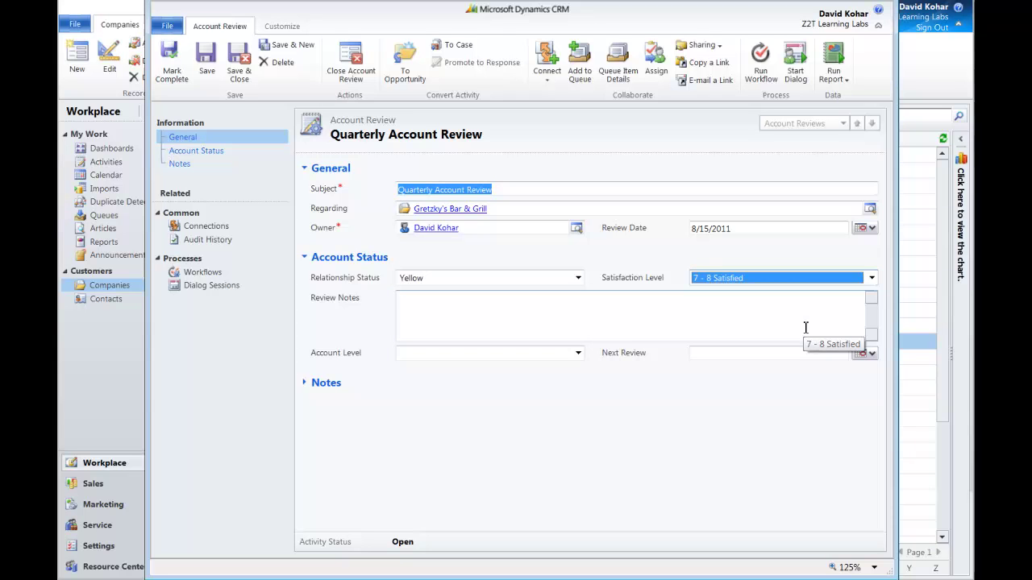
{"action": "left_click", "coordinate": [609, 308]}
{"action": "type", "text": "Wayne said to say hello"}
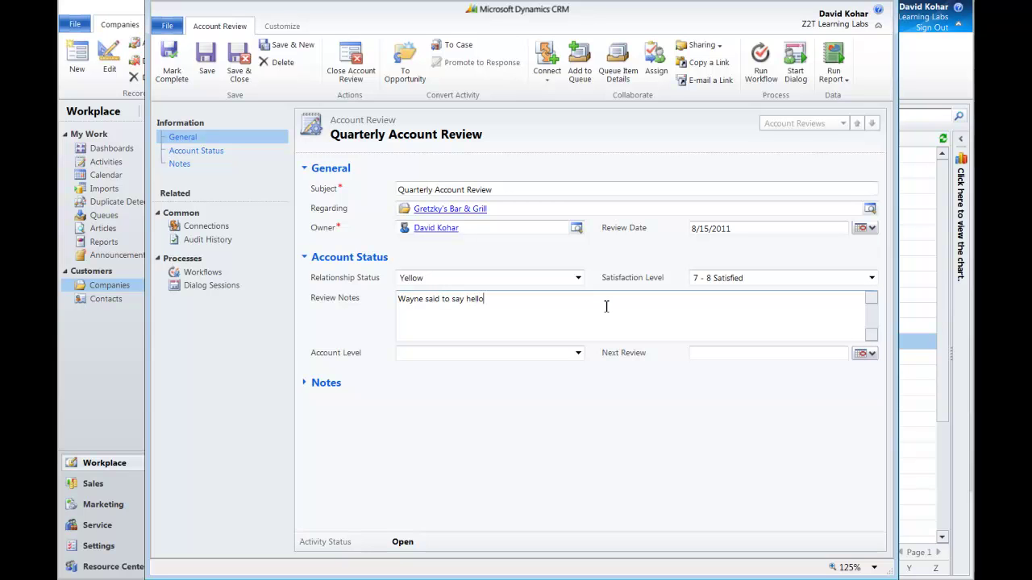
{"action": "type", "text": ".  He is still a little upset about last months inci"}
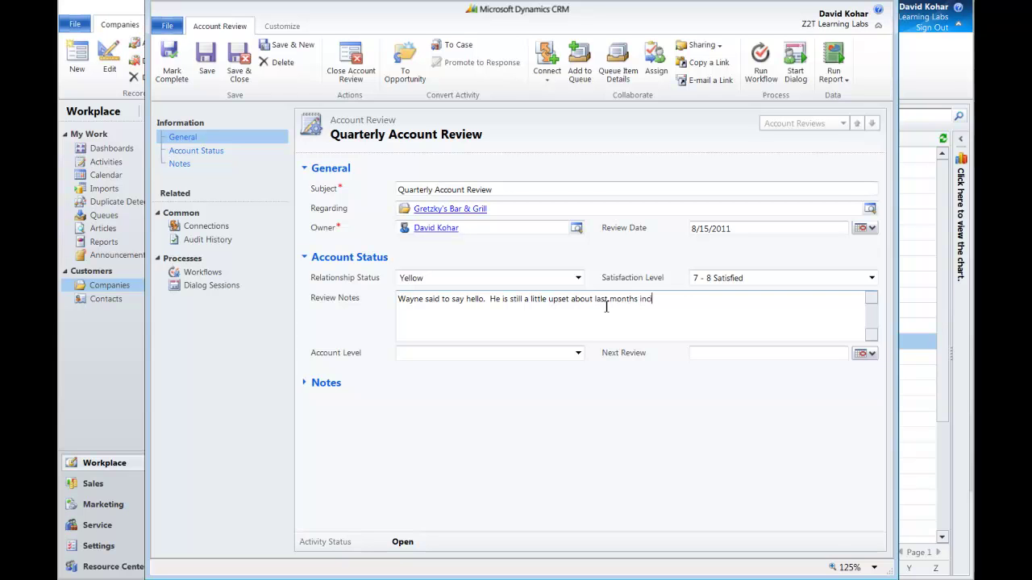
{"action": "type", "text": "dent - but he's hanging on for another"}
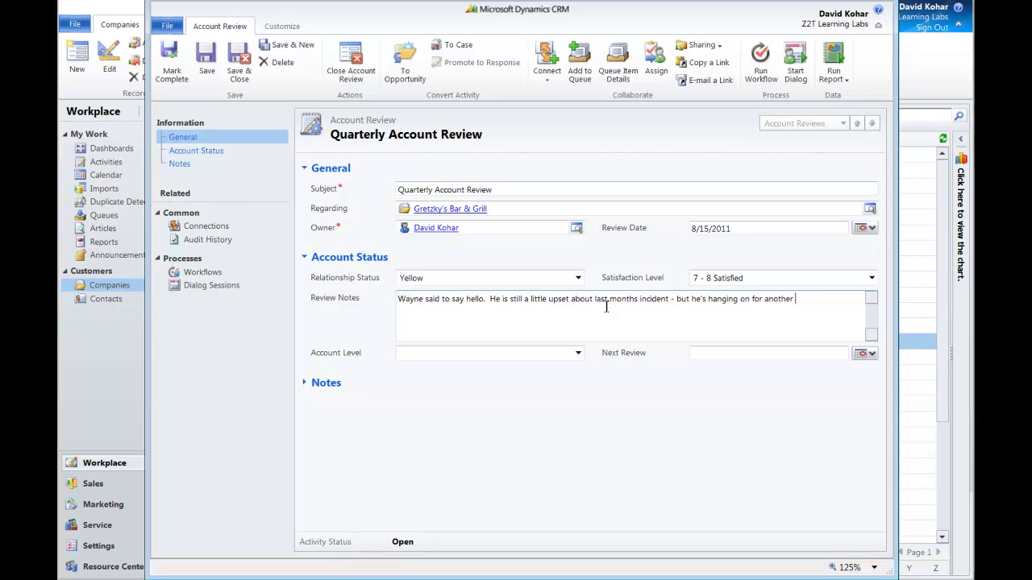
{"action": "type", "text": "Quarter at least."}
Set Account Level to Gold and Next Review to 9/29/2011, then save the review
{"action": "left_click", "coordinate": [577, 353]}
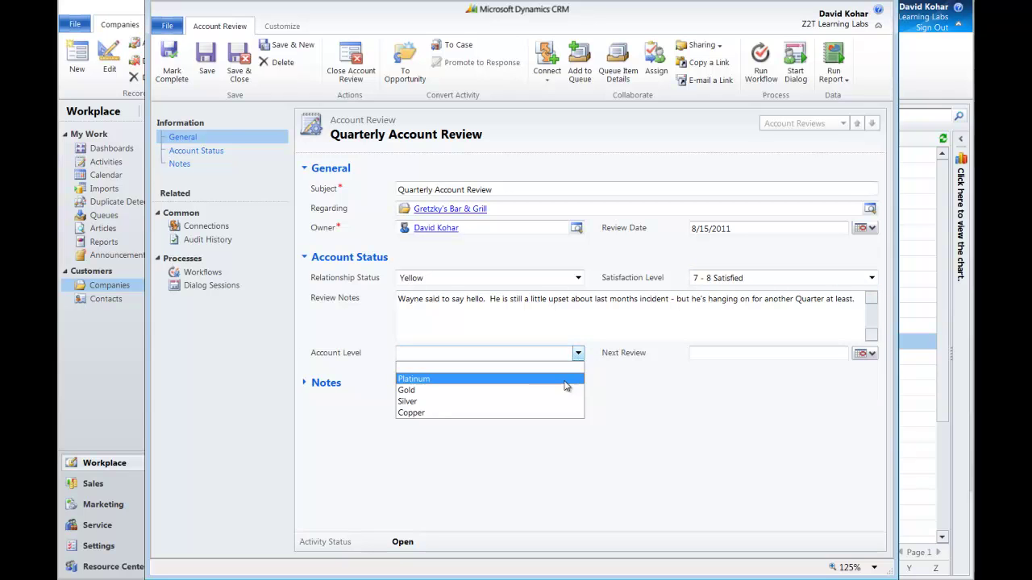
{"action": "left_click", "coordinate": [564, 391]}
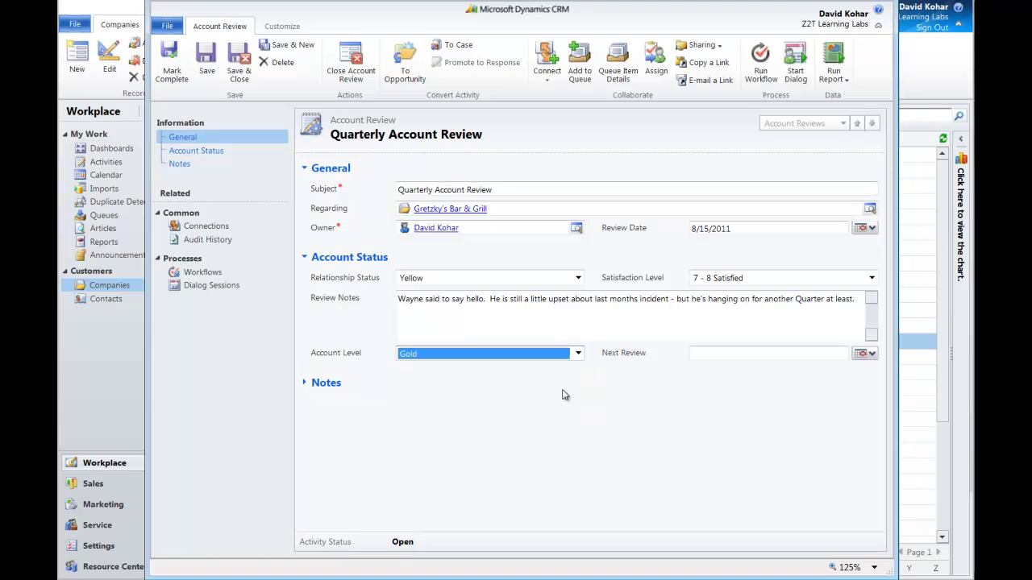
{"action": "left_click", "coordinate": [861, 353]}
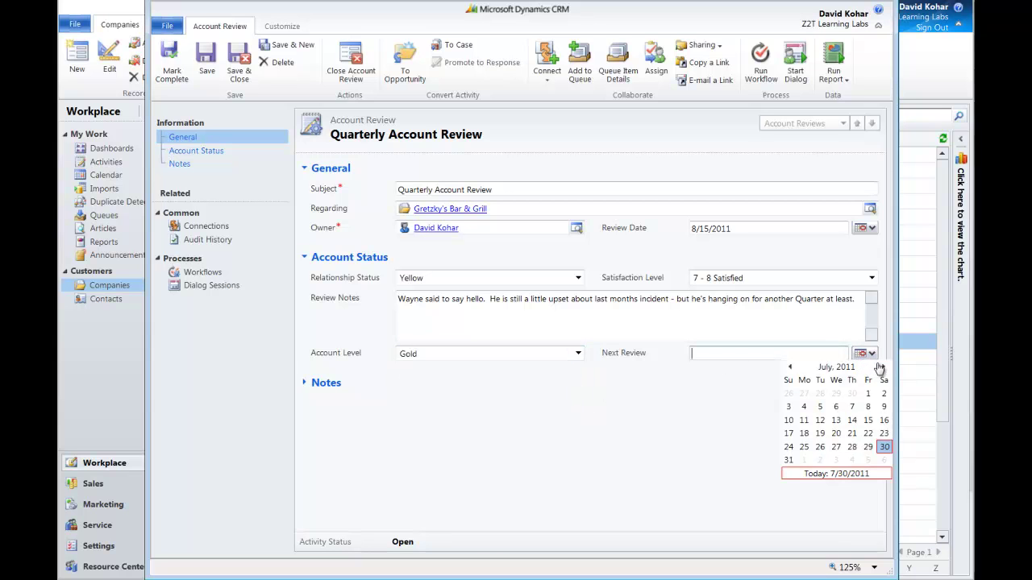
{"action": "left_click", "coordinate": [883, 368]}
{"action": "left_click", "coordinate": [882, 367]}
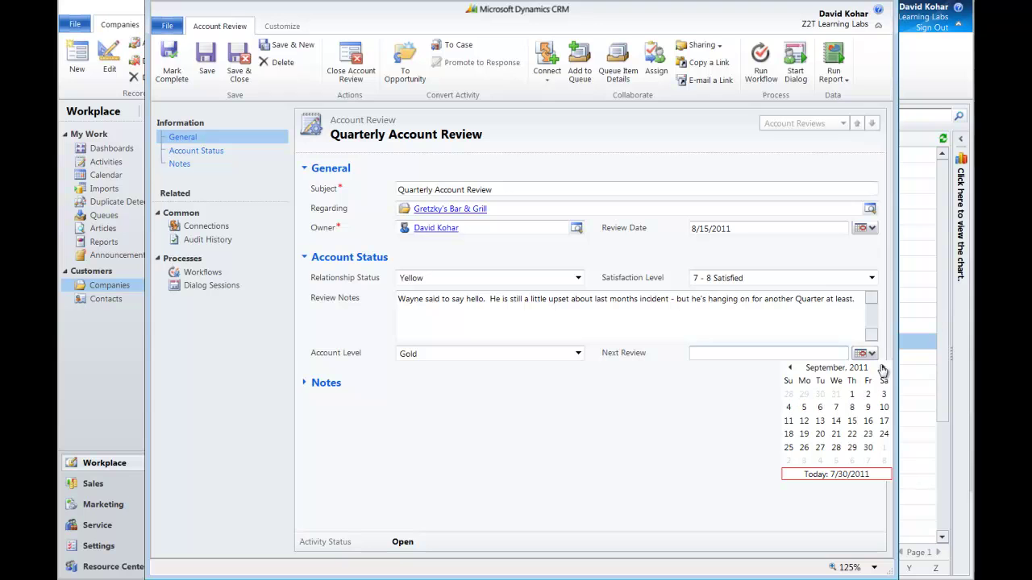
{"action": "left_click", "coordinate": [853, 447]}
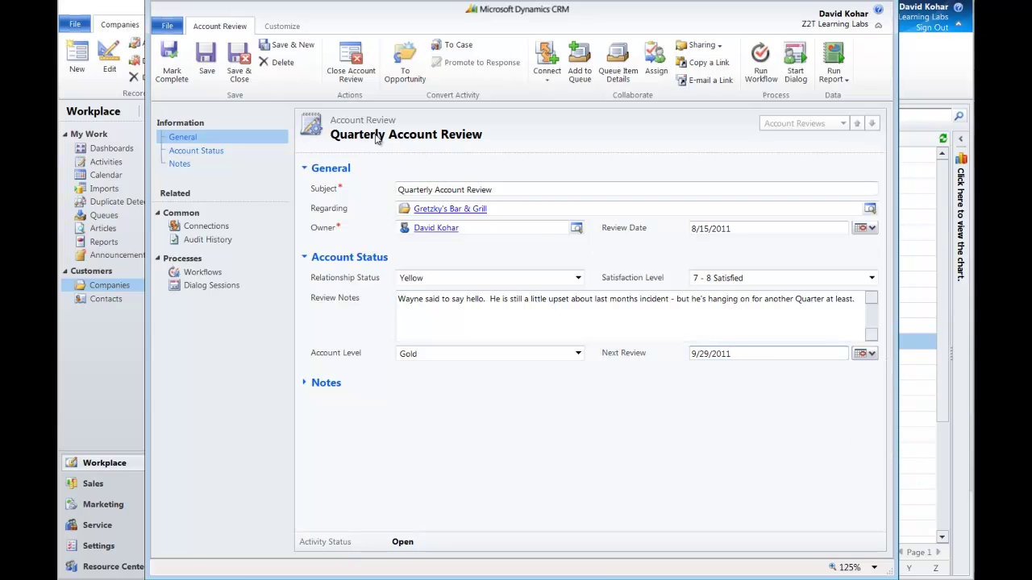
{"action": "left_click", "coordinate": [209, 64]}
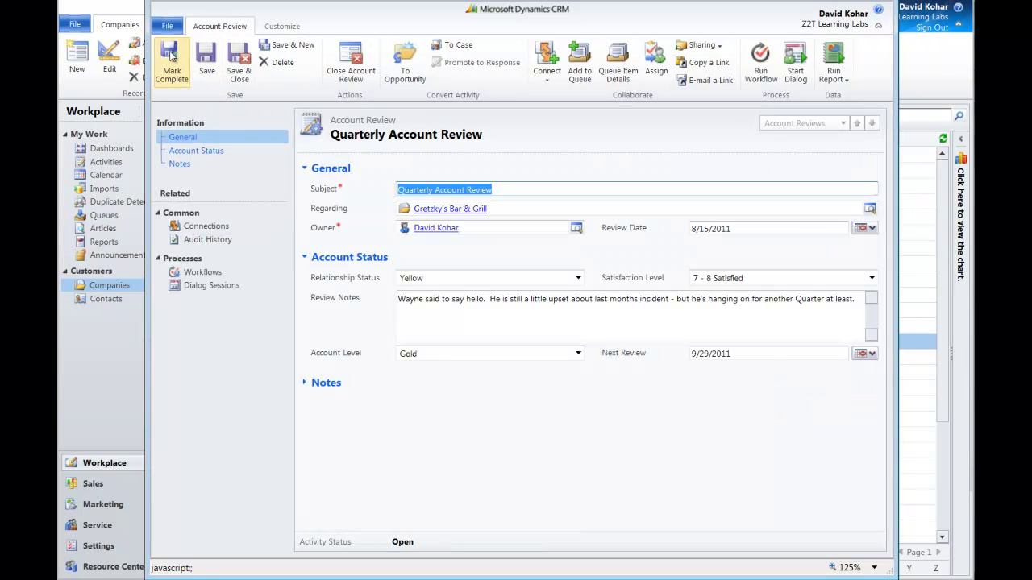
Mark the Quarterly Account Review complete, confirm it under Closed Activities, and close the company record
{"action": "left_click", "coordinate": [171, 55]}
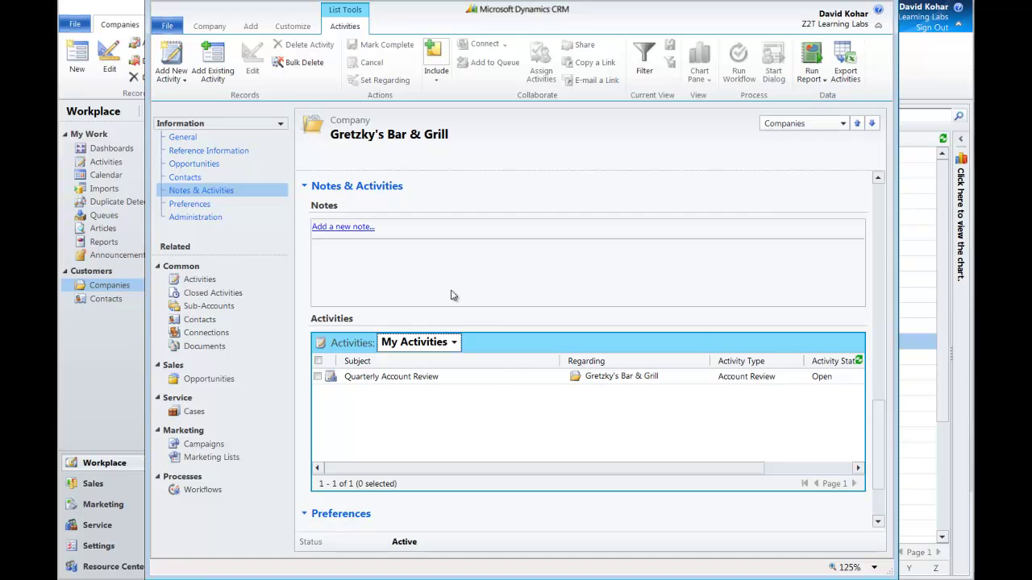
{"action": "left_click", "coordinate": [229, 299]}
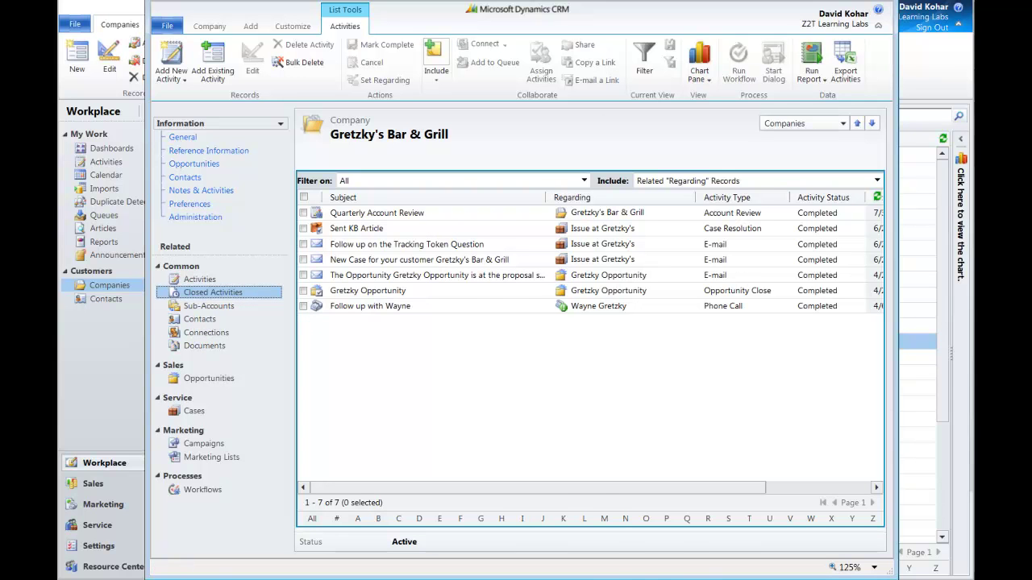
{"action": "key", "text": "alt+F4"}
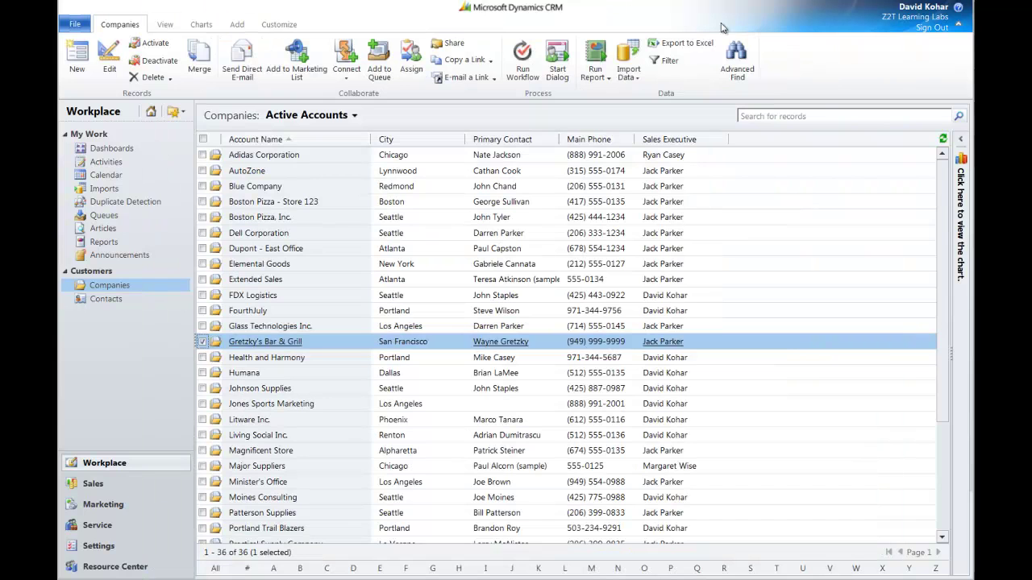
Drill into the Gold slice of the activities chart by Review Date
{"action": "left_click", "coordinate": [110, 164]}
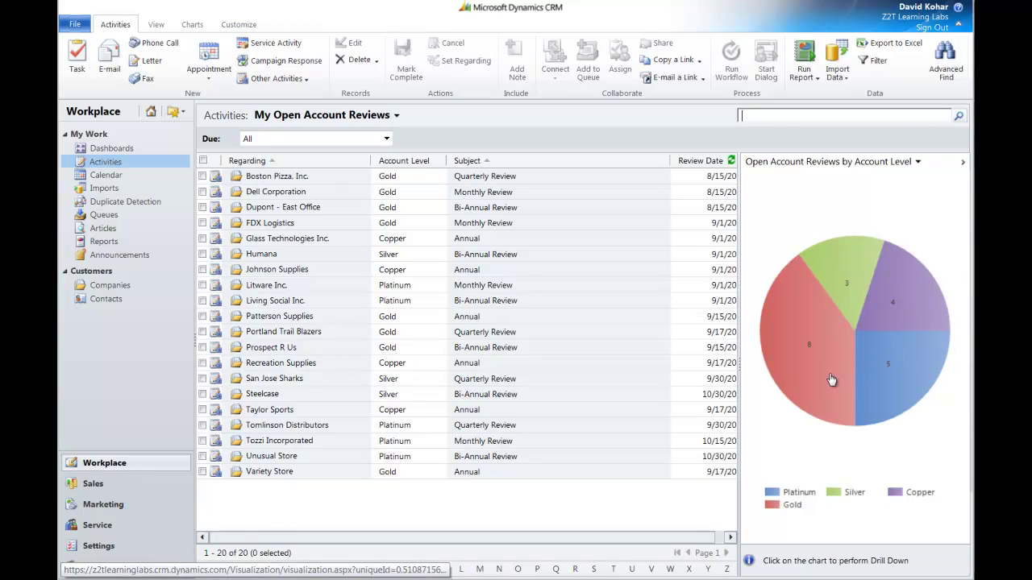
{"action": "mouse_move", "coordinate": [810, 355]}
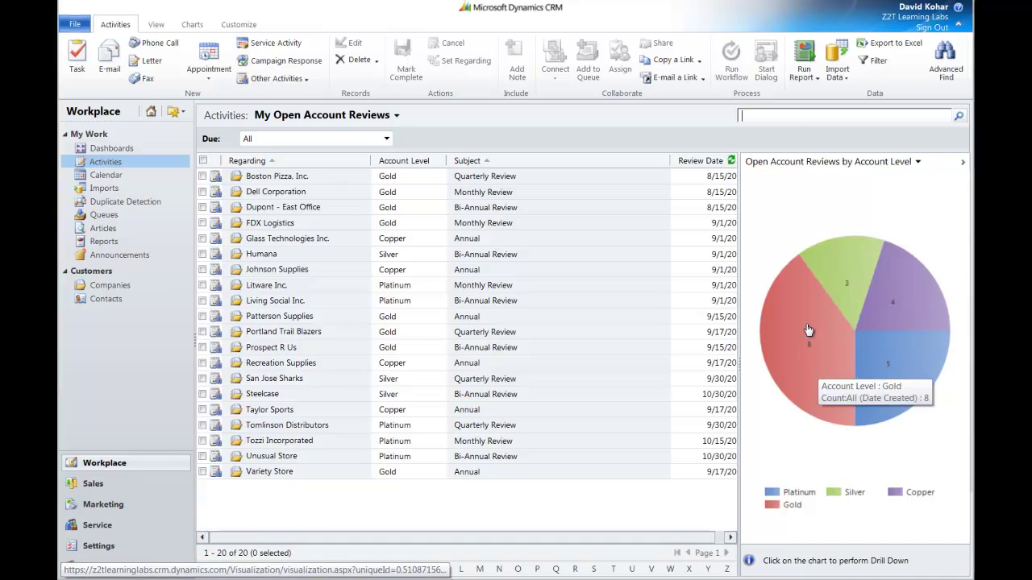
{"action": "left_click", "coordinate": [809, 330]}
{"action": "left_click", "coordinate": [824, 335]}
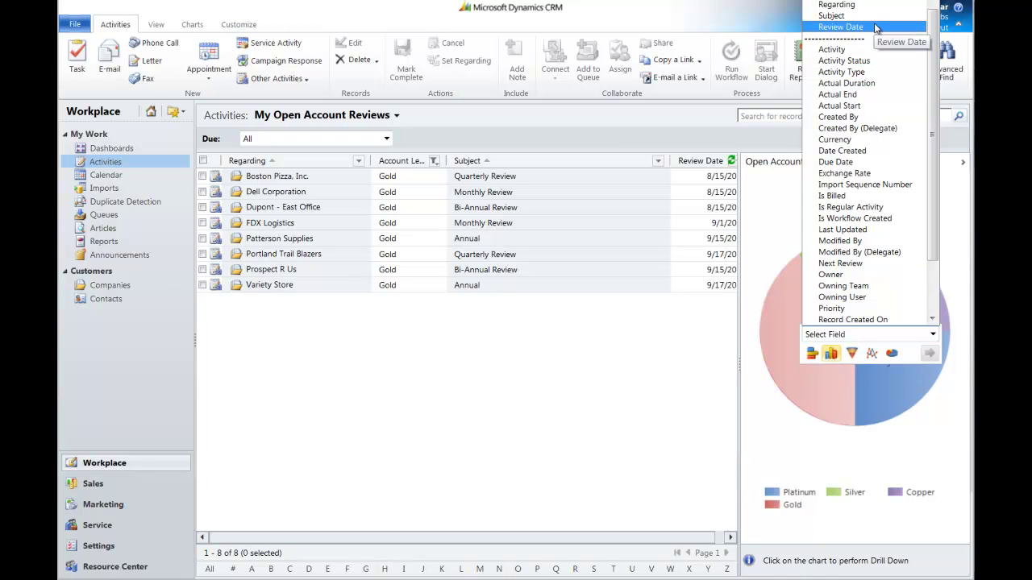
{"action": "left_click", "coordinate": [840, 27]}
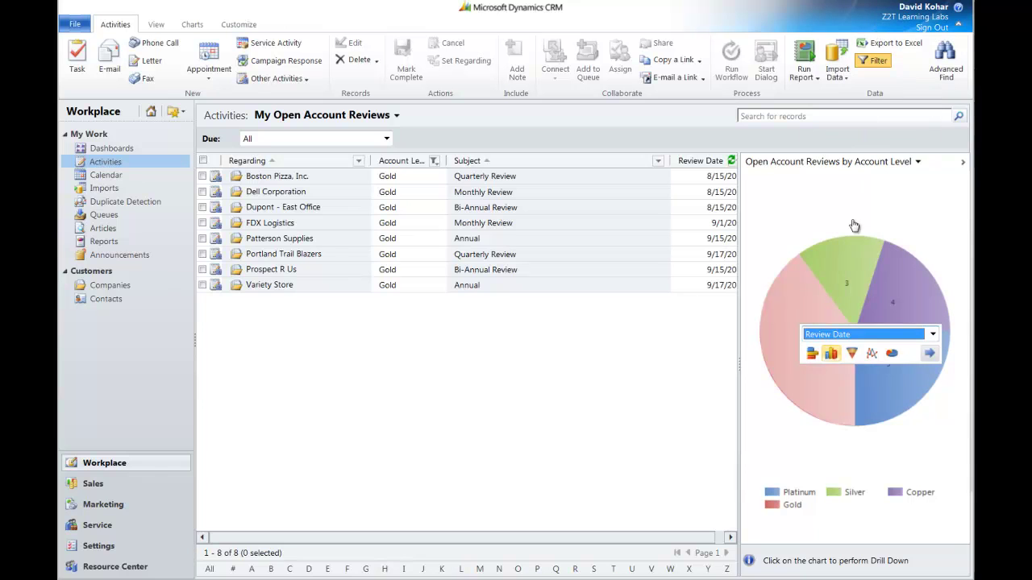
{"action": "left_click", "coordinate": [928, 353]}
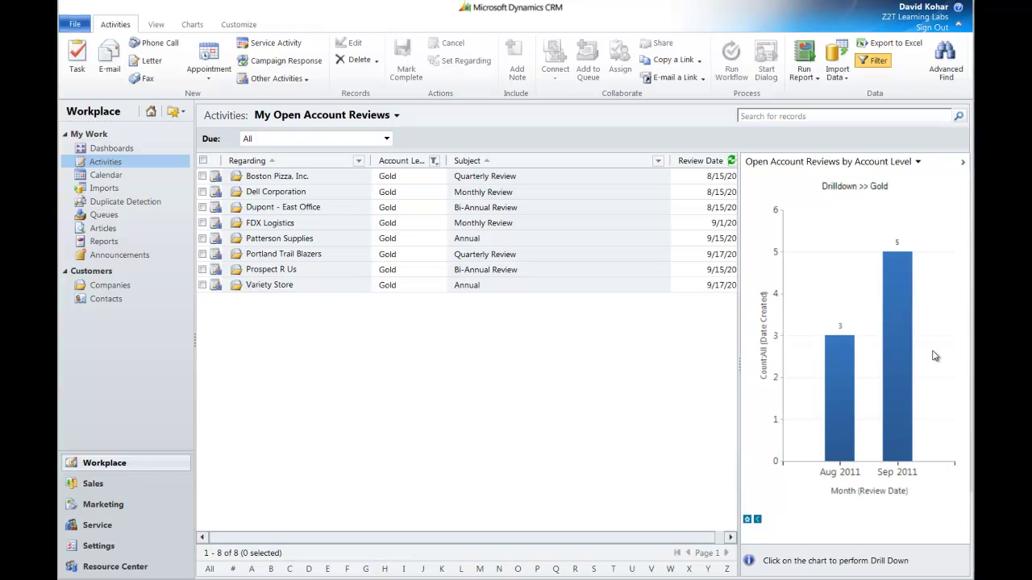
Show the Closed Account Reviews view charted by Customer Satisfaction
{"action": "left_click", "coordinate": [396, 117]}
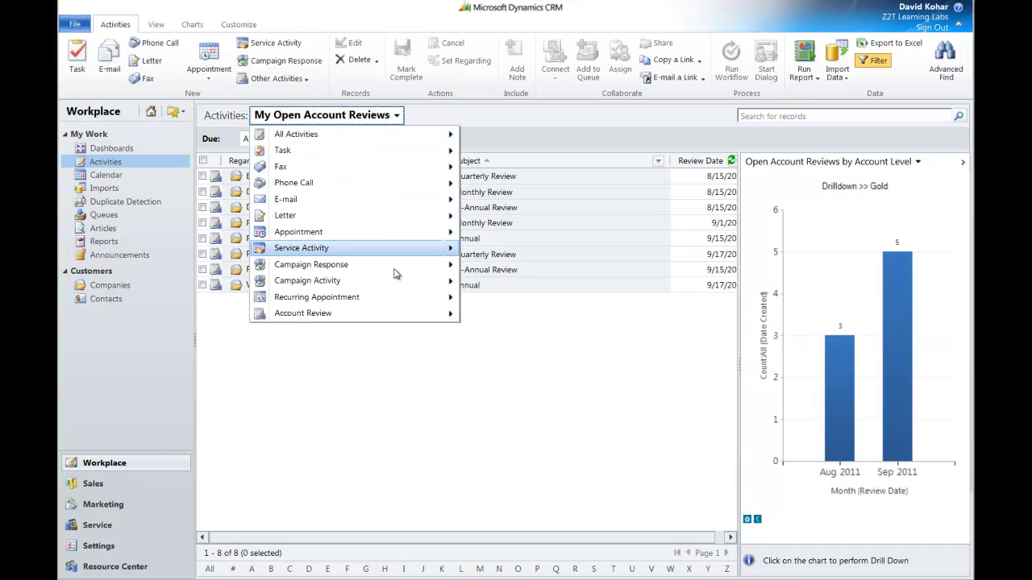
{"action": "mouse_move", "coordinate": [396, 316]}
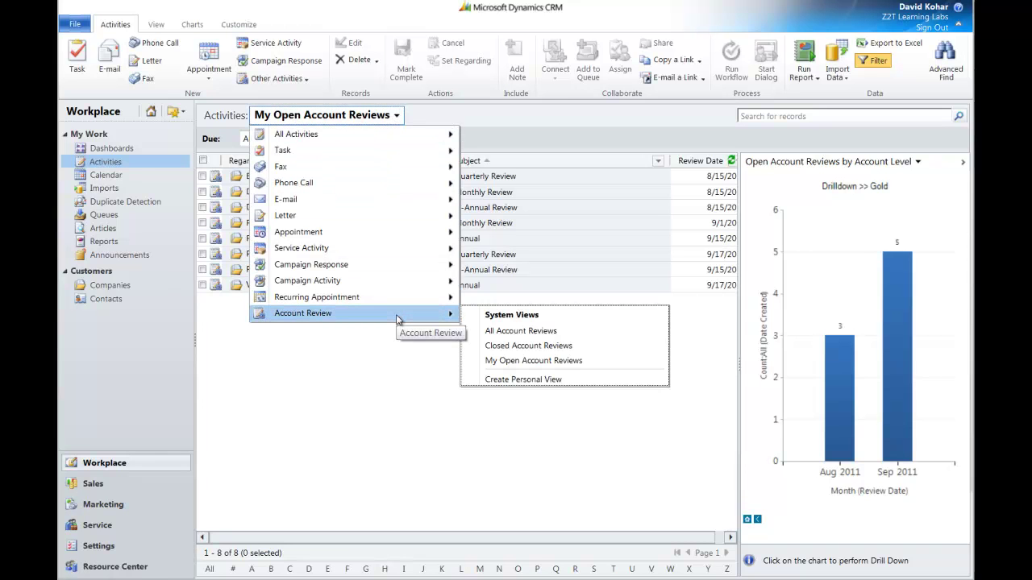
{"action": "left_click", "coordinate": [520, 346]}
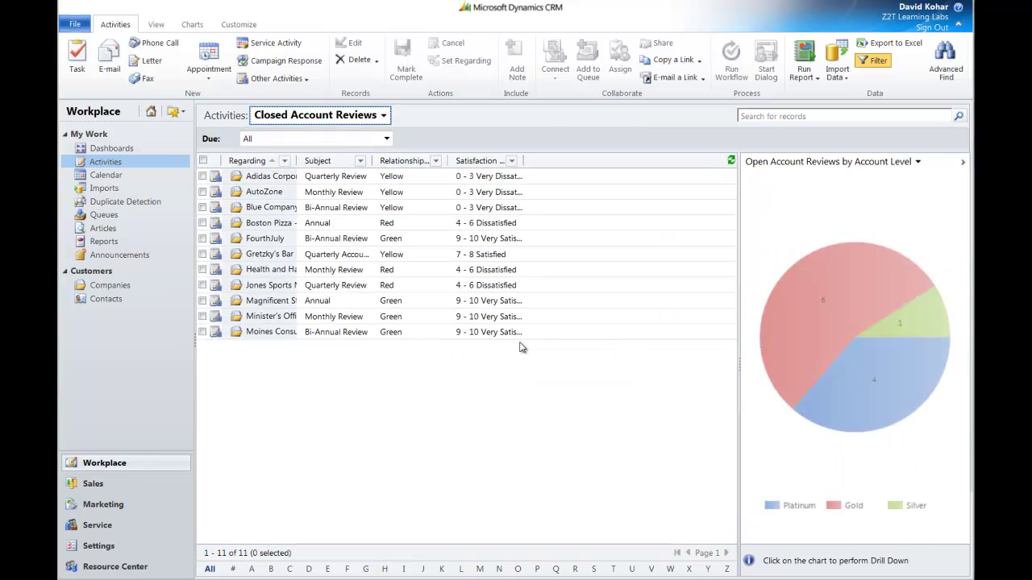
{"action": "left_click", "coordinate": [918, 162]}
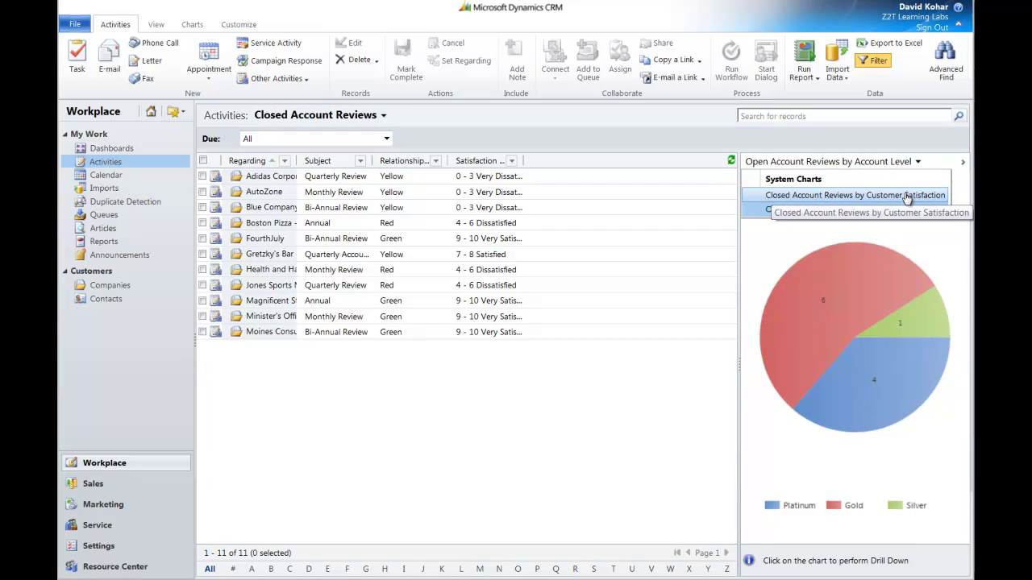
{"action": "left_click", "coordinate": [907, 196]}
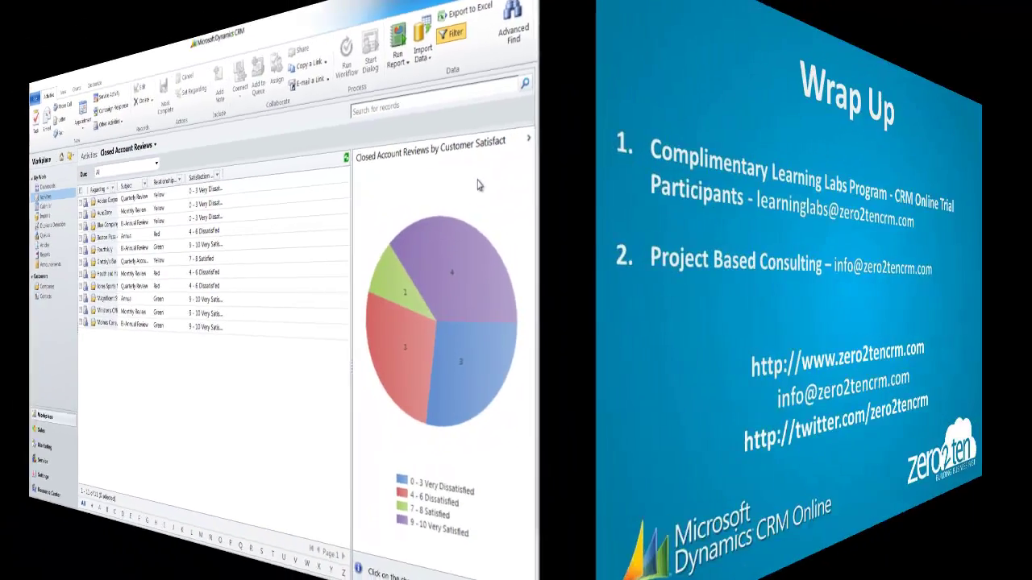